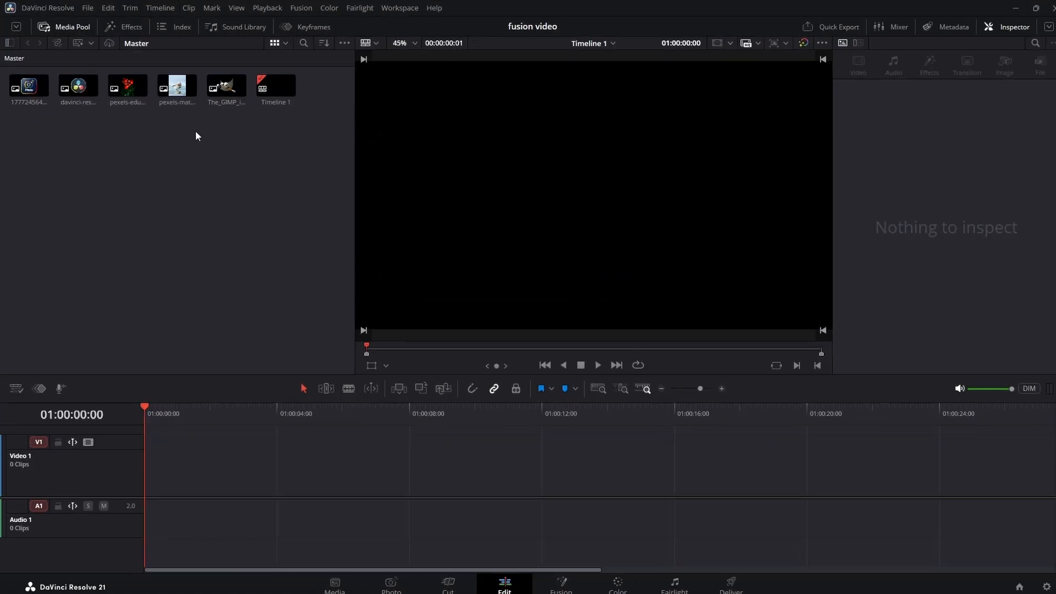
Step: Create a new Fusion composition, place it on the Video 1 track, and extend the end of its clip
{"action": "right_click", "coordinate": [213, 173]}
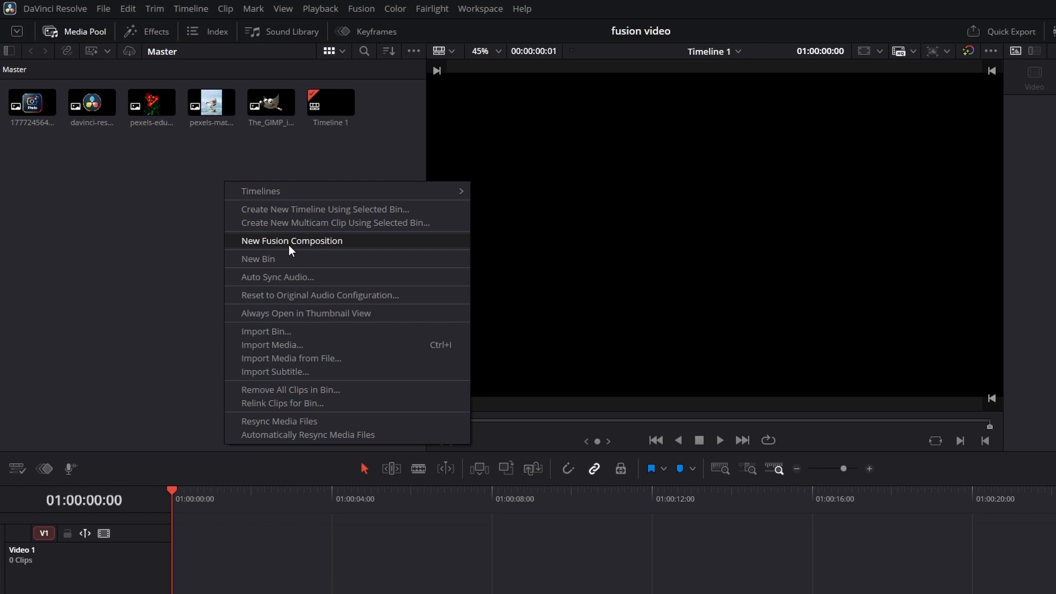
{"action": "left_click", "coordinate": [289, 245]}
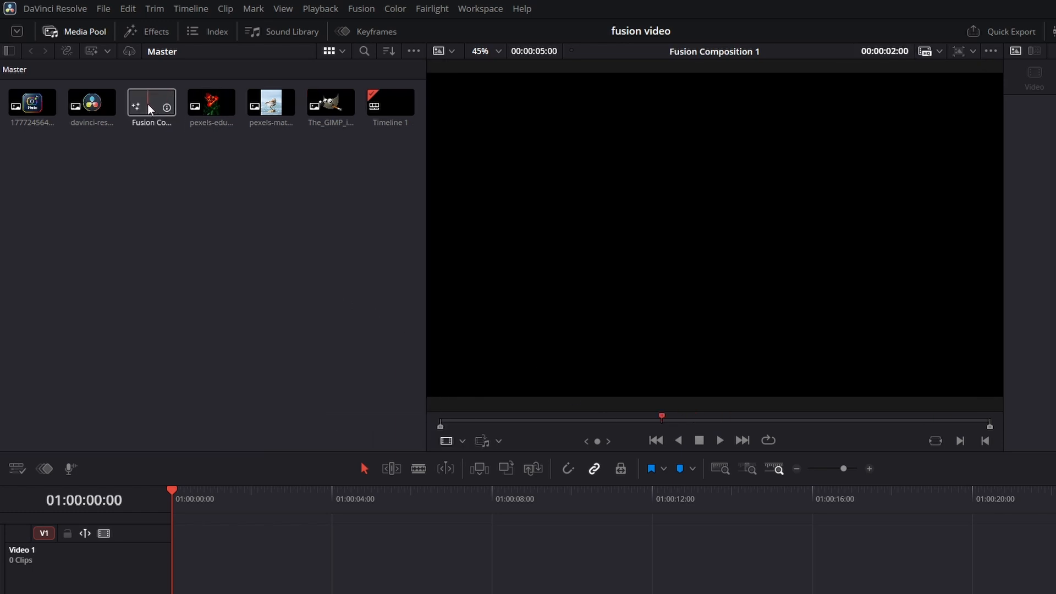
{"action": "left_click_drag", "start_coordinate": [148, 104], "coordinate": [434, 550]}
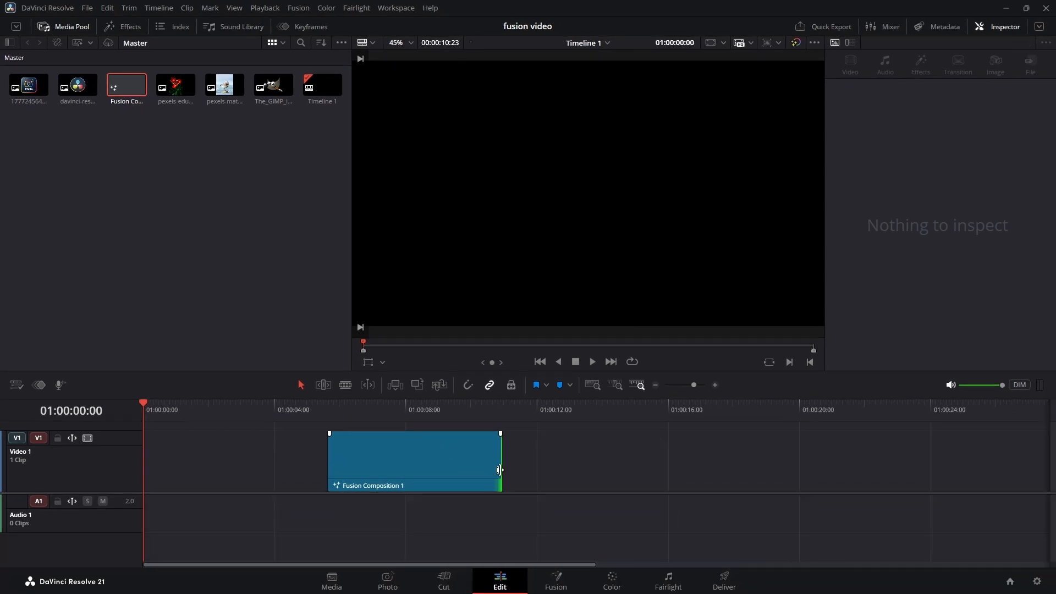
{"action": "left_click_drag", "start_coordinate": [595, 573], "coordinate": [535, 573]}
{"action": "left_click_drag", "start_coordinate": [440, 470], "coordinate": [523, 488]}
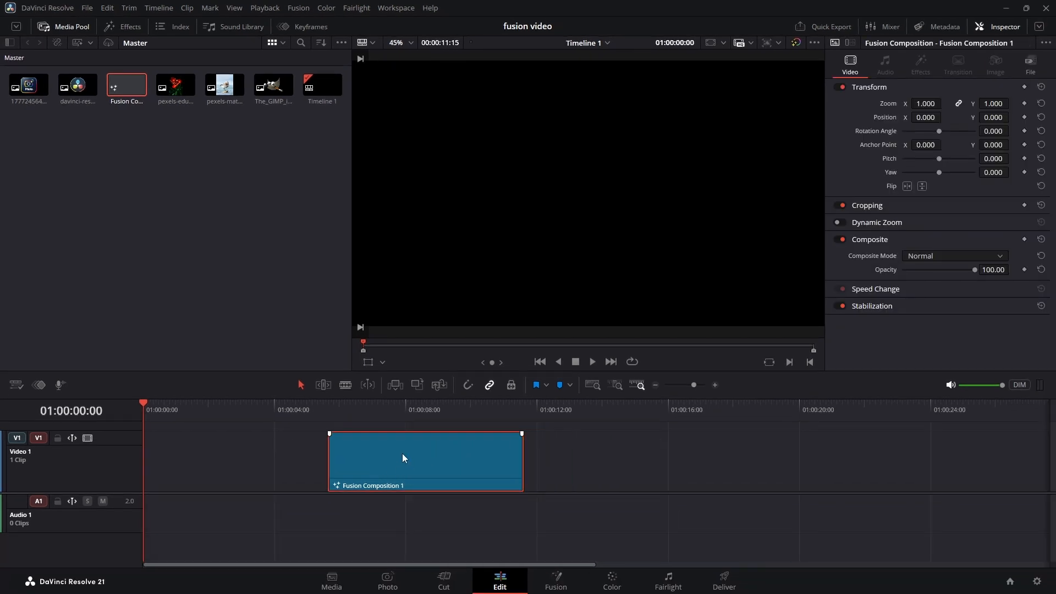
Step: Place the playhead over the Fusion composition clip at 01:00:06:03, open the clip in the Fusion page, and select MediaOut1
{"action": "left_click", "coordinate": [344, 411]}
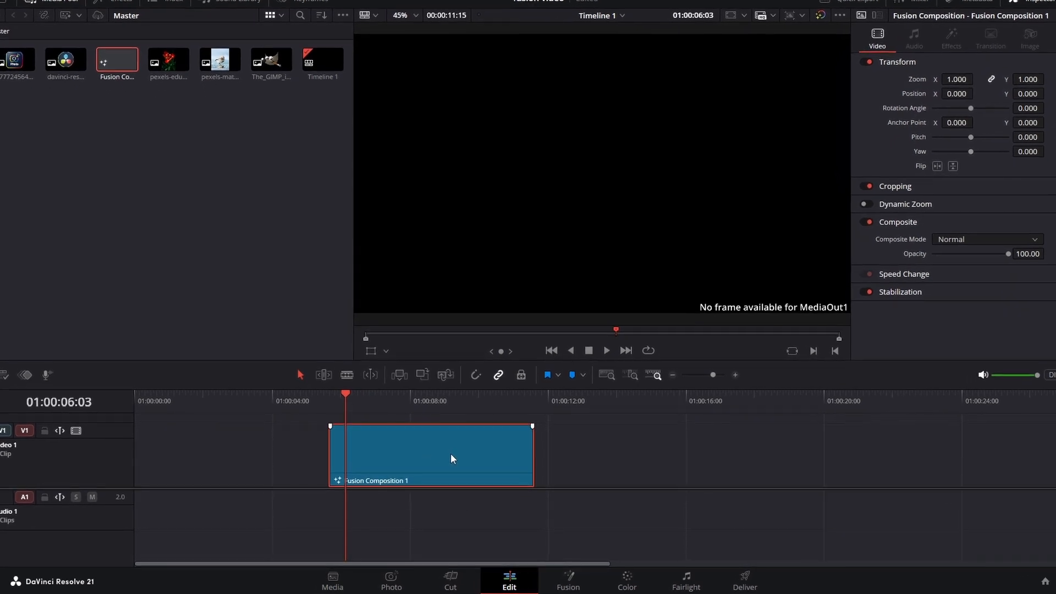
{"action": "right_click", "coordinate": [452, 452]}
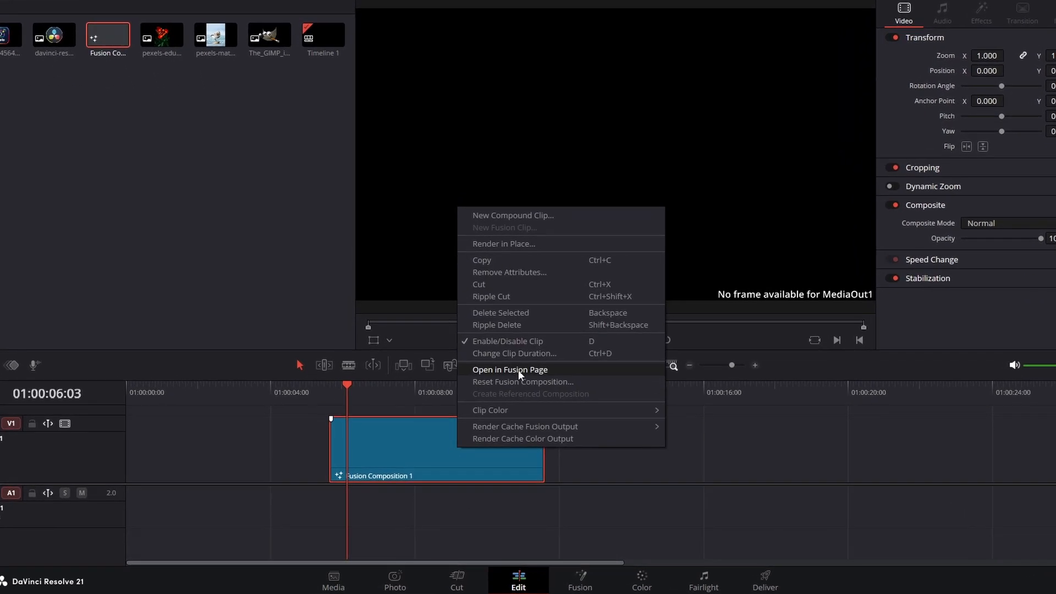
{"action": "left_click", "coordinate": [517, 370]}
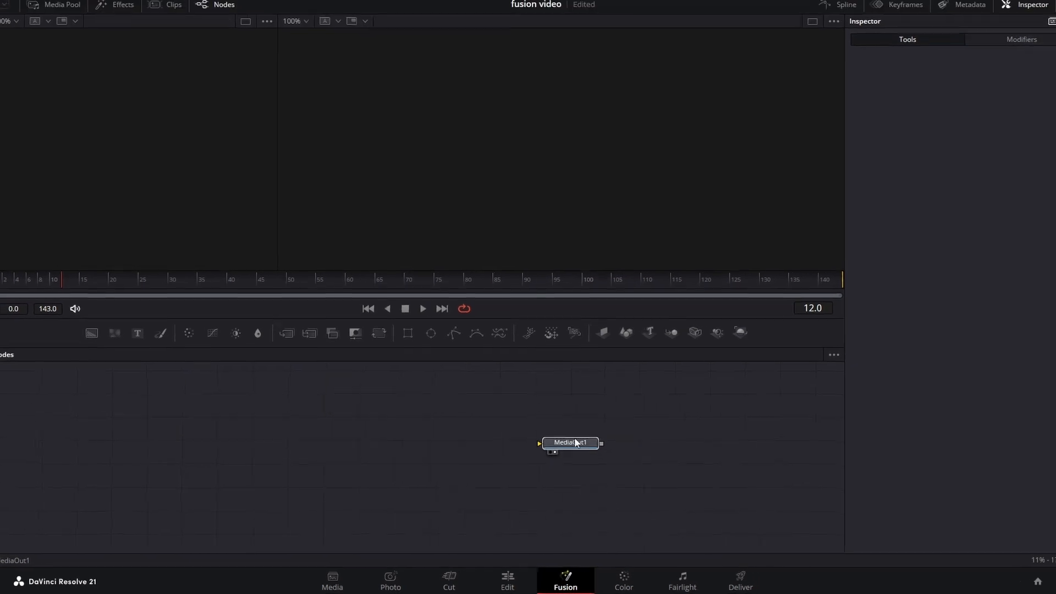
{"action": "left_click", "coordinate": [605, 446]}
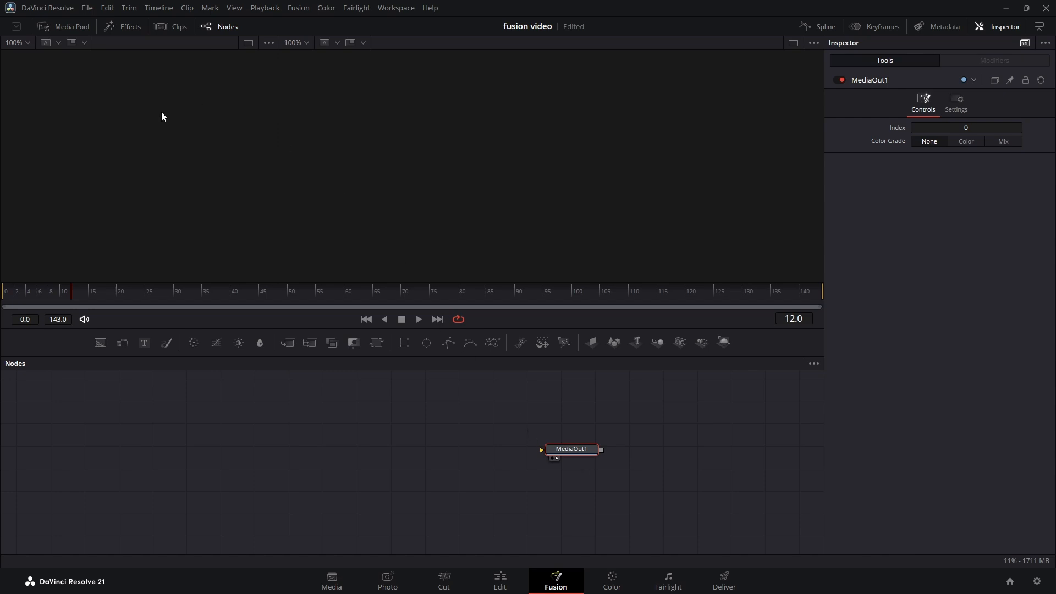
{"action": "left_click", "coordinate": [70, 31]}
{"action": "left_click_drag", "start_coordinate": [110, 85], "coordinate": [298, 448]}
{"action": "left_click", "coordinate": [72, 29]}
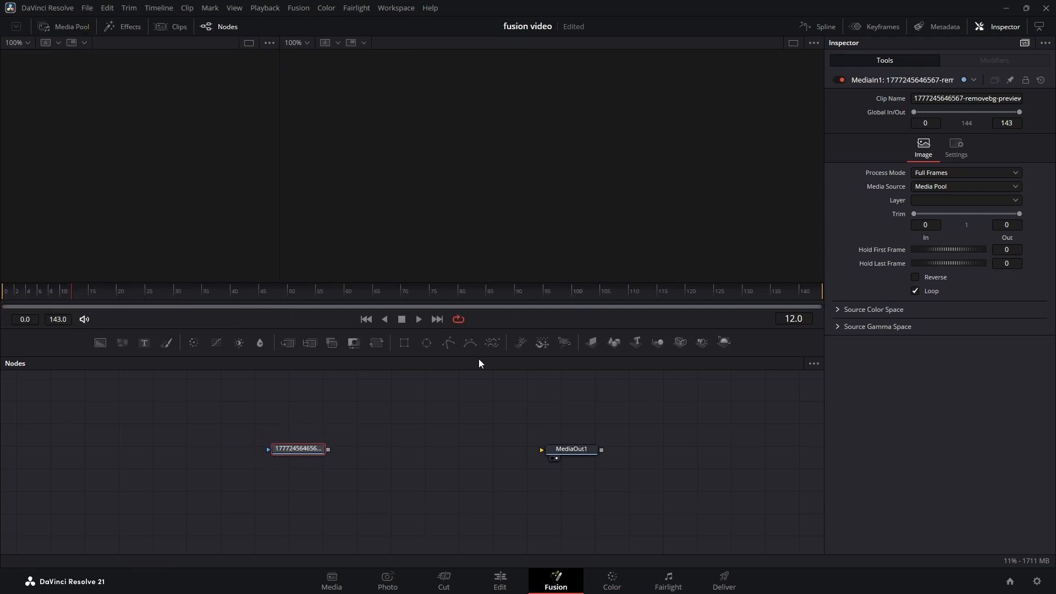
{"action": "left_click_drag", "start_coordinate": [327, 450], "coordinate": [557, 453]}
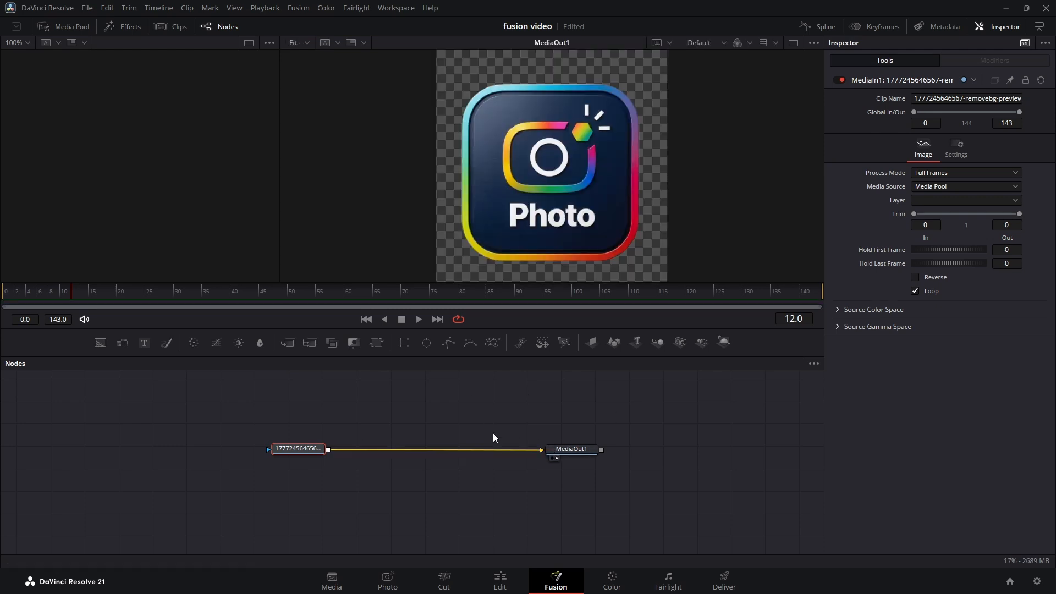
Step: Insert a Blur node on the connection between the logo image node and MediaOut1, moving the image node back for space
{"action": "left_click_drag", "start_coordinate": [306, 450], "coordinate": [281, 450]}
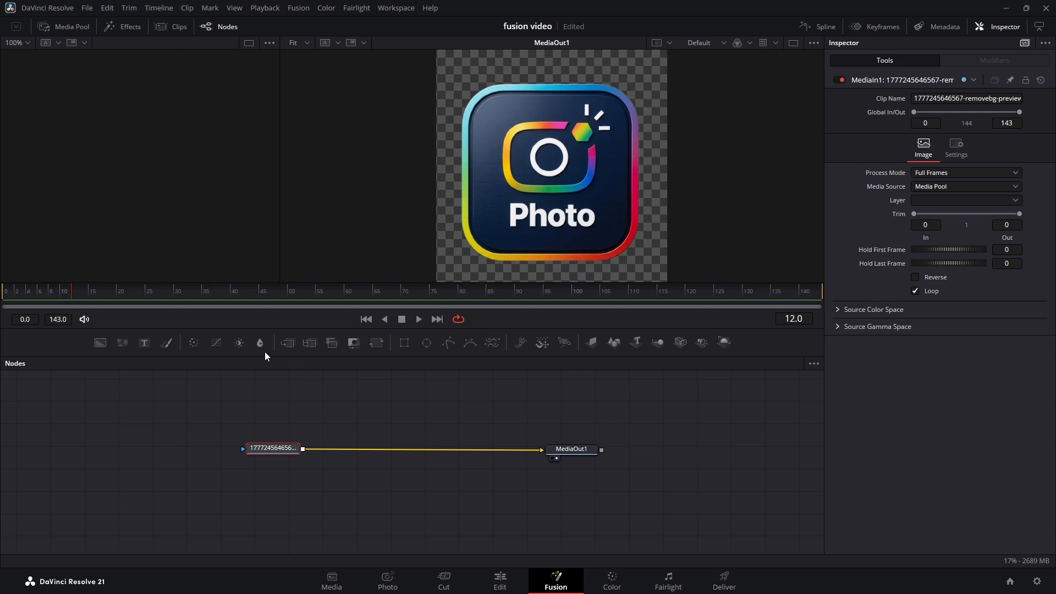
{"action": "left_click_drag", "start_coordinate": [259, 345], "coordinate": [393, 402]}
{"action": "left_click_drag", "start_coordinate": [396, 441], "coordinate": [394, 452]}
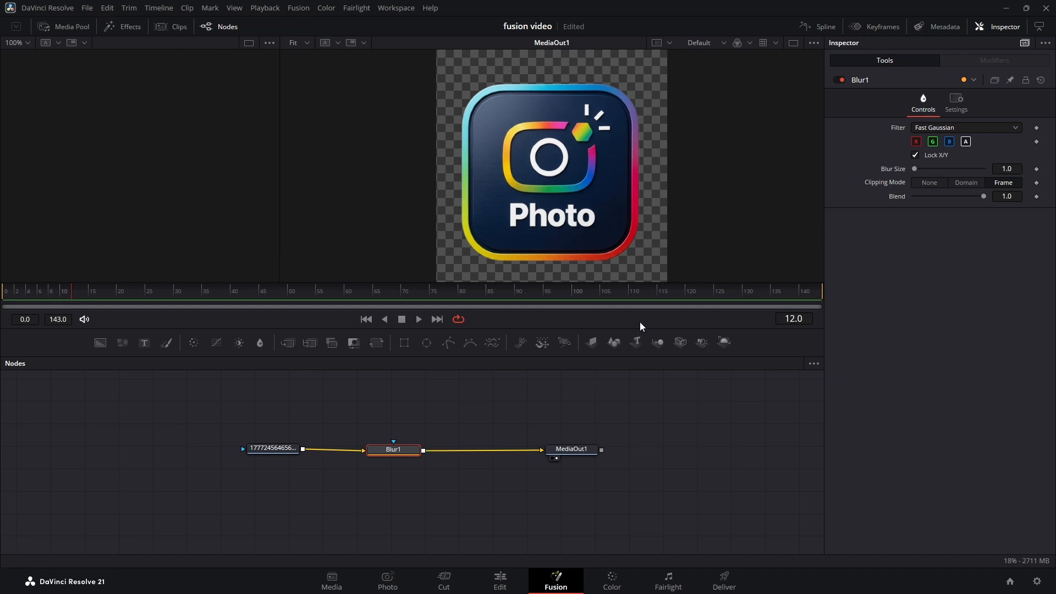
Step: Show the logo image node in the left viewer and MediaOut1 in the right viewer
{"action": "left_click", "coordinate": [274, 449]}
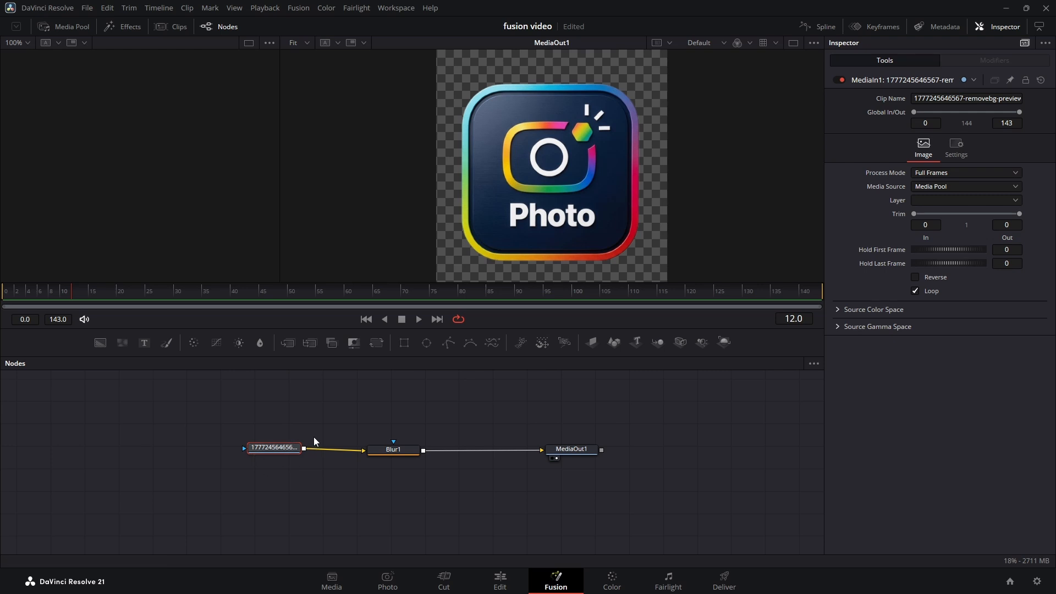
{"action": "left_click", "coordinate": [259, 457]}
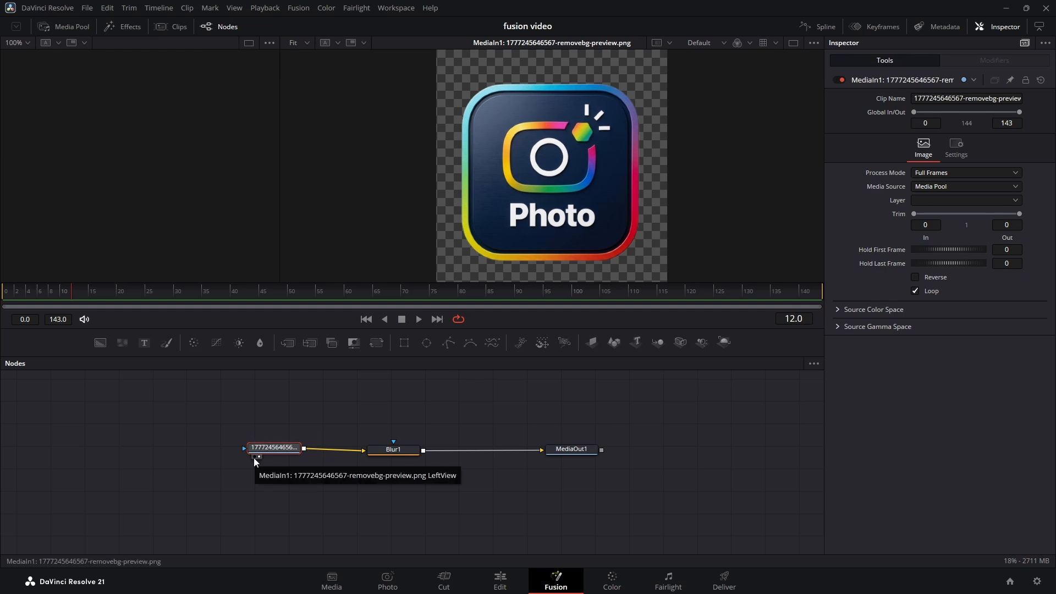
{"action": "left_click", "coordinate": [253, 457]}
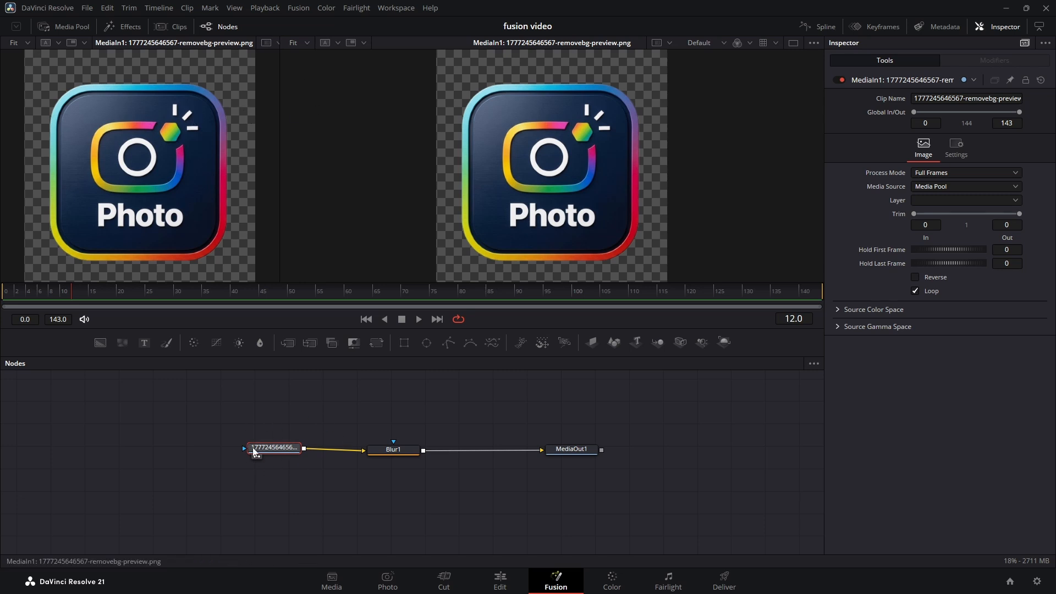
{"action": "left_click", "coordinate": [388, 451]}
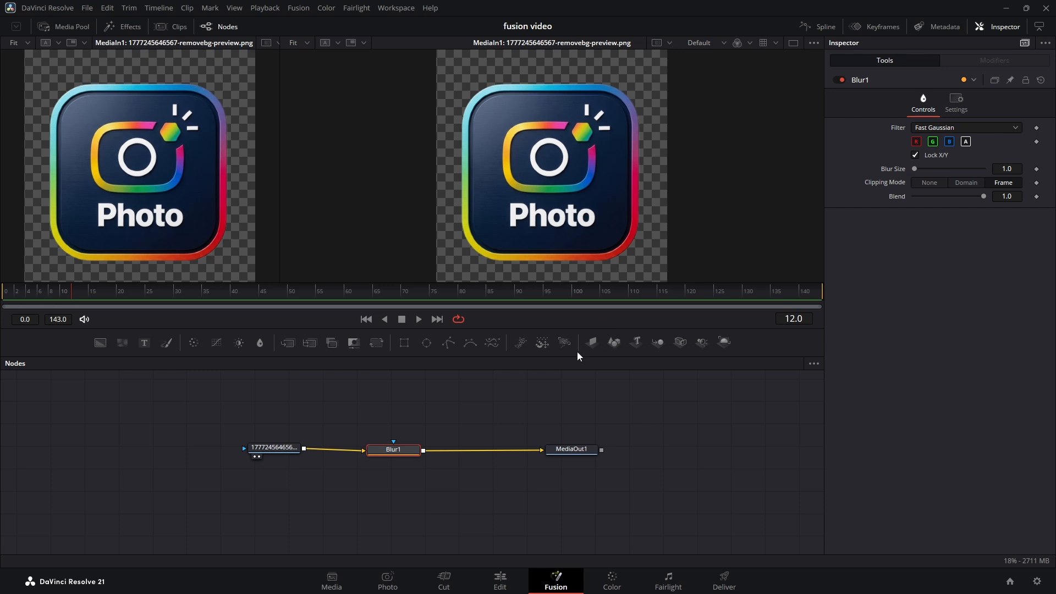
{"action": "left_click", "coordinate": [277, 449]}
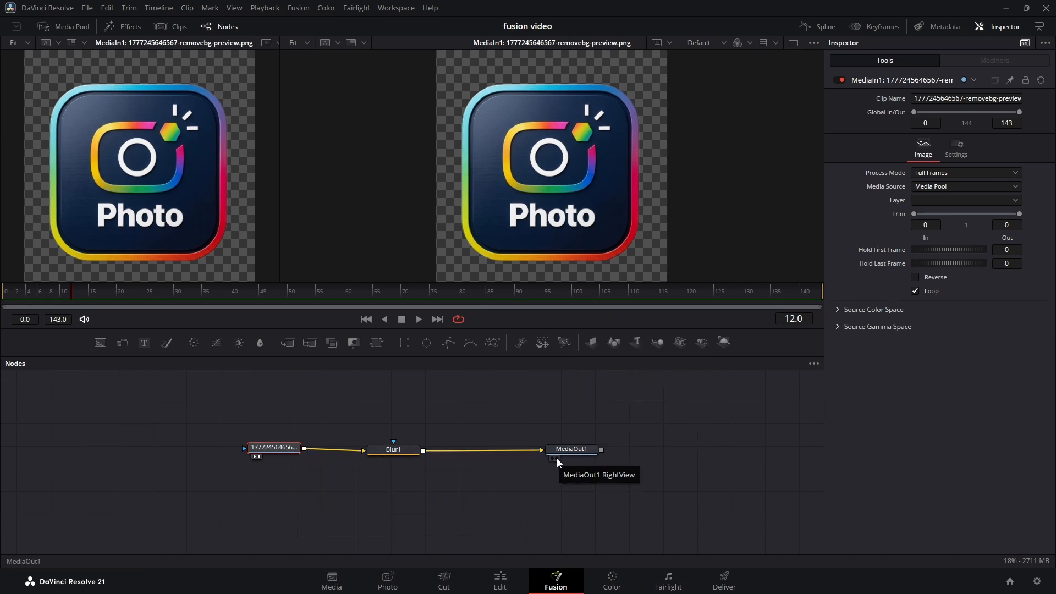
{"action": "left_click", "coordinate": [556, 458]}
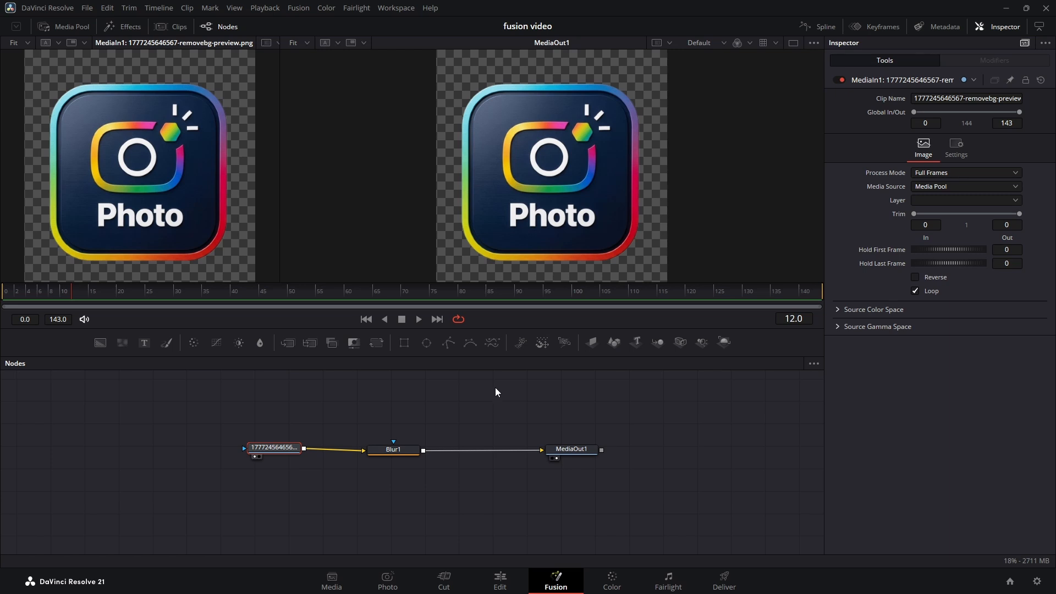
Step: Set the Blur Size of the Blur1 node to about 15.9
{"action": "left_click", "coordinate": [390, 452]}
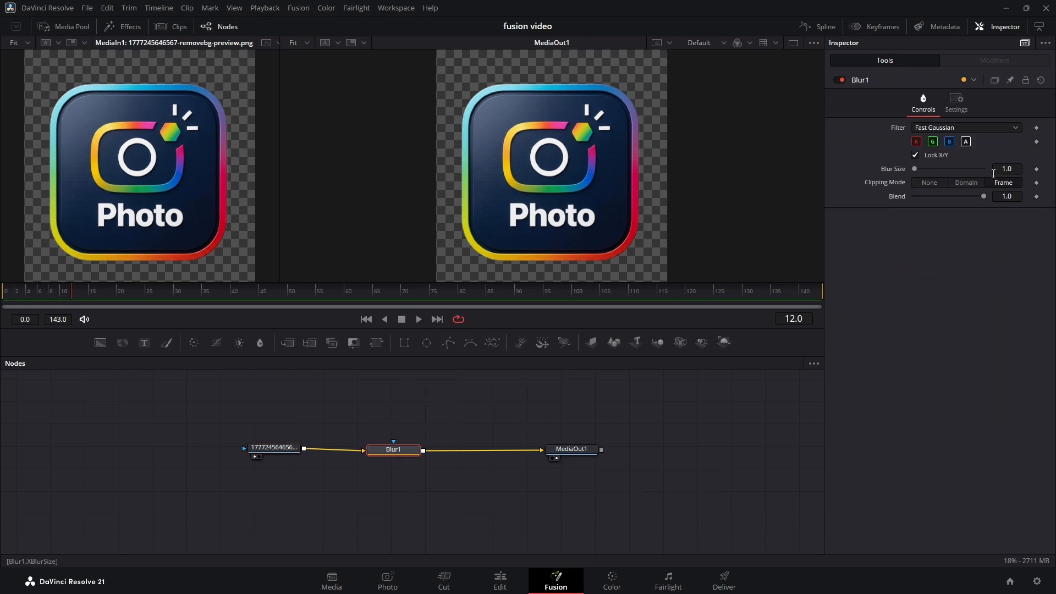
{"action": "left_click_drag", "start_coordinate": [1001, 169], "coordinate": [1045, 170]}
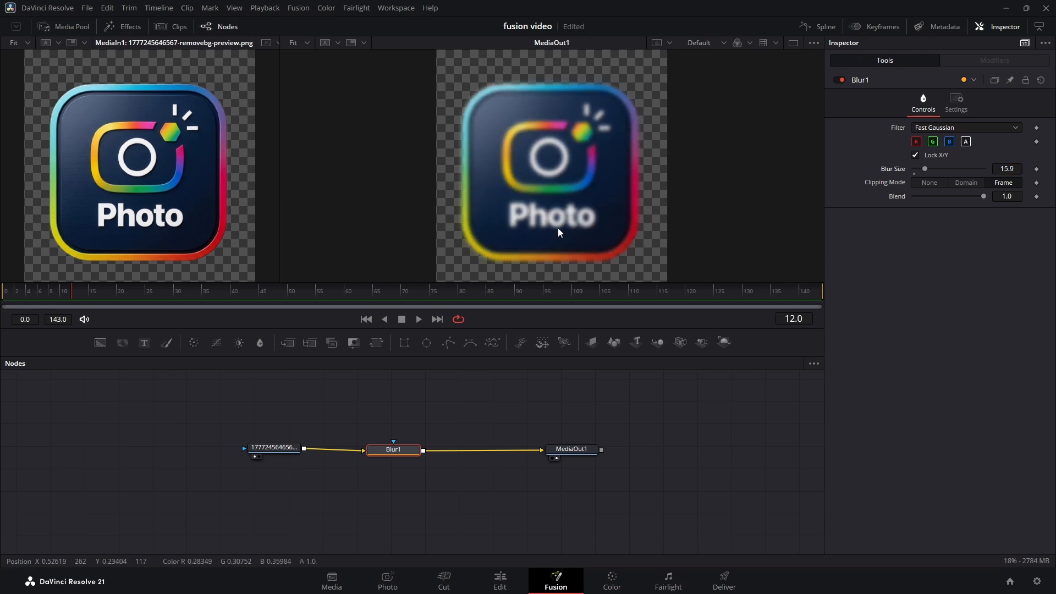
Step: Compare the original logo image with the Blur1 output by showing each in the right viewer
{"action": "left_click", "coordinate": [259, 457]}
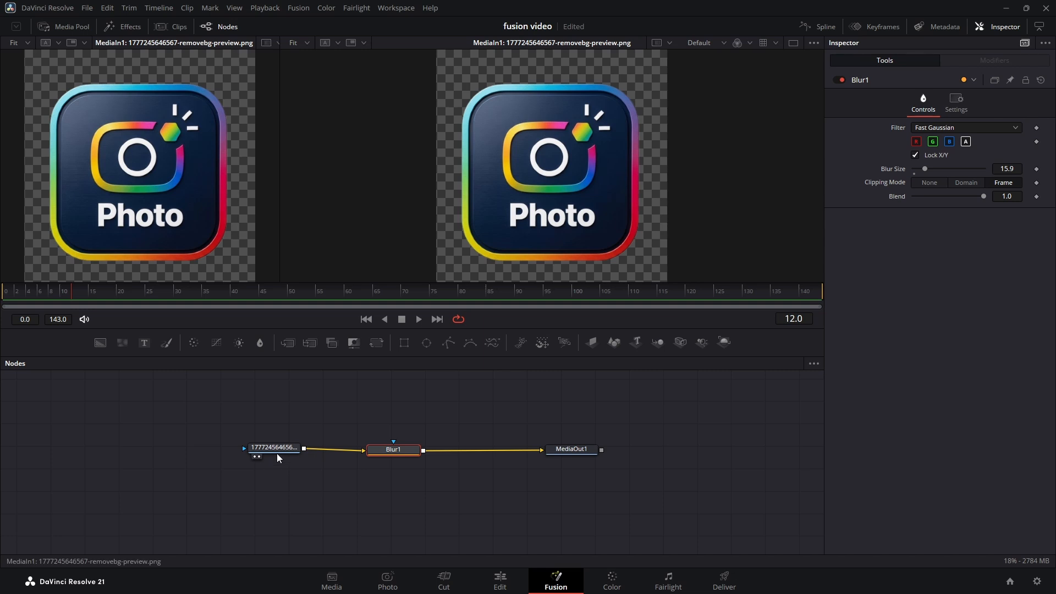
{"action": "left_click", "coordinate": [275, 448]}
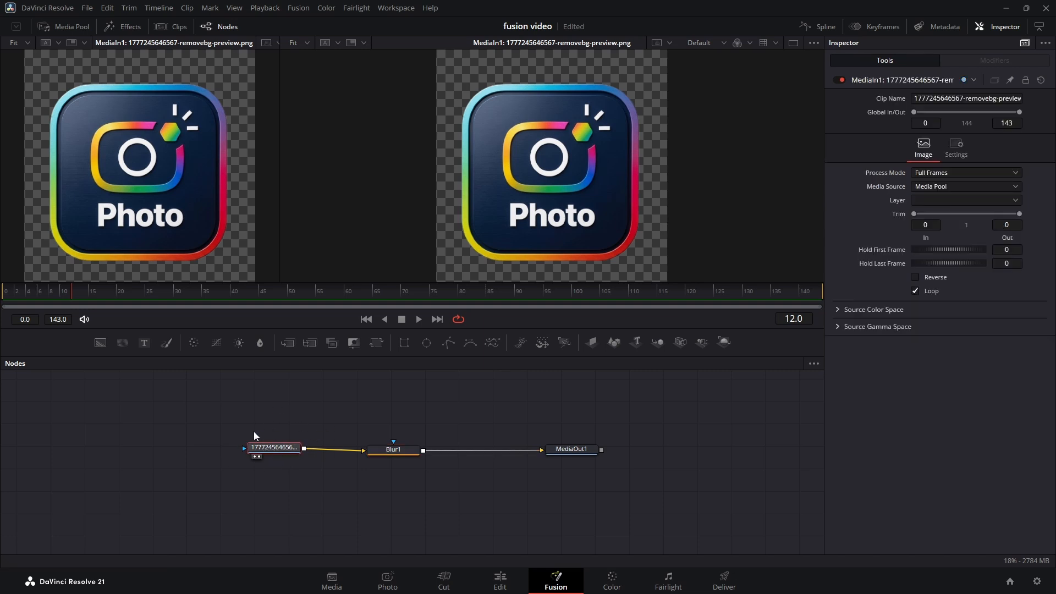
{"action": "left_click", "coordinate": [392, 453]}
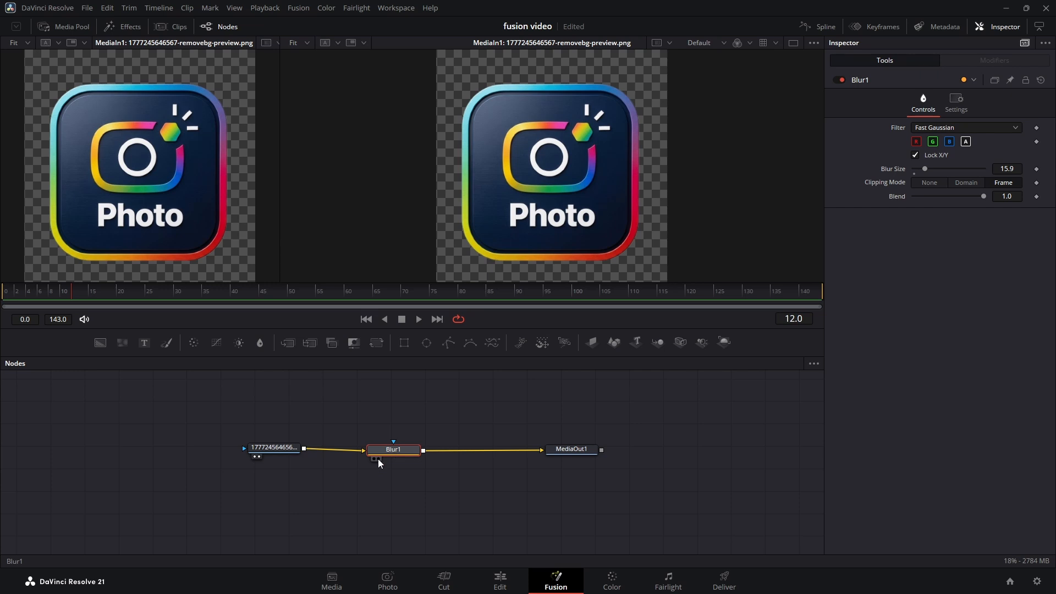
{"action": "left_click", "coordinate": [378, 458]}
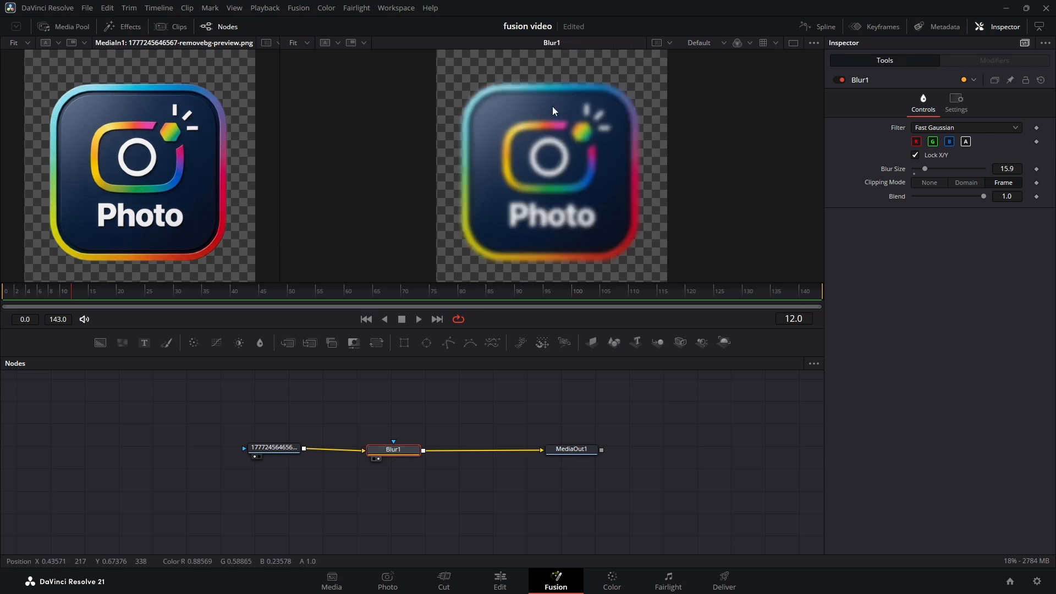
Step: Insert a BrightnessContrast node between Blur1 and MediaOut1 and raise its Gain to about 3.35
{"action": "left_click_drag", "start_coordinate": [274, 447], "coordinate": [256, 450]}
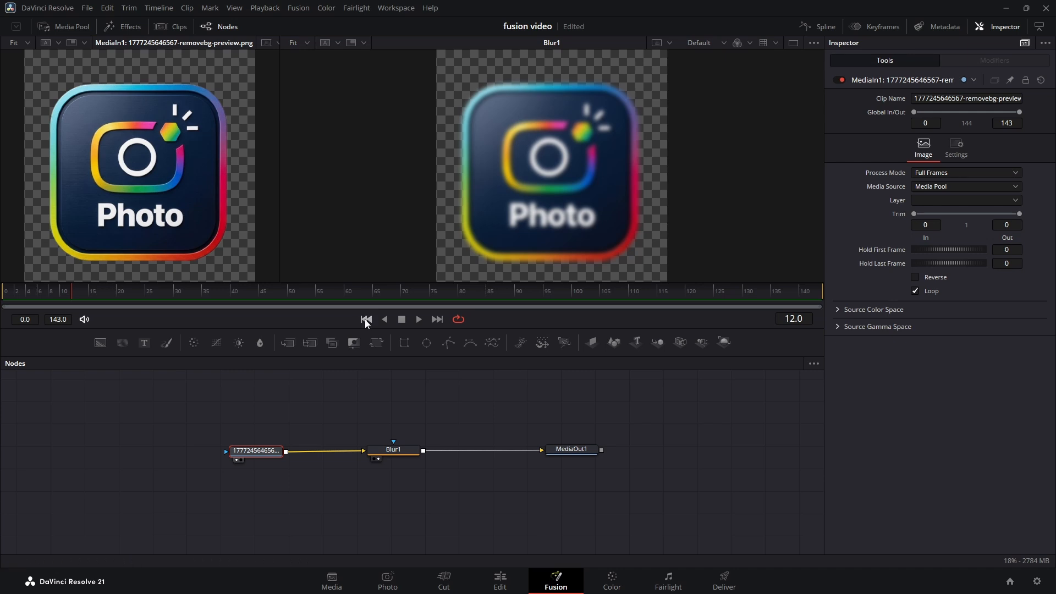
{"action": "left_click_drag", "start_coordinate": [240, 343], "coordinate": [265, 366]}
{"action": "left_click_drag", "start_coordinate": [459, 419], "coordinate": [475, 450]}
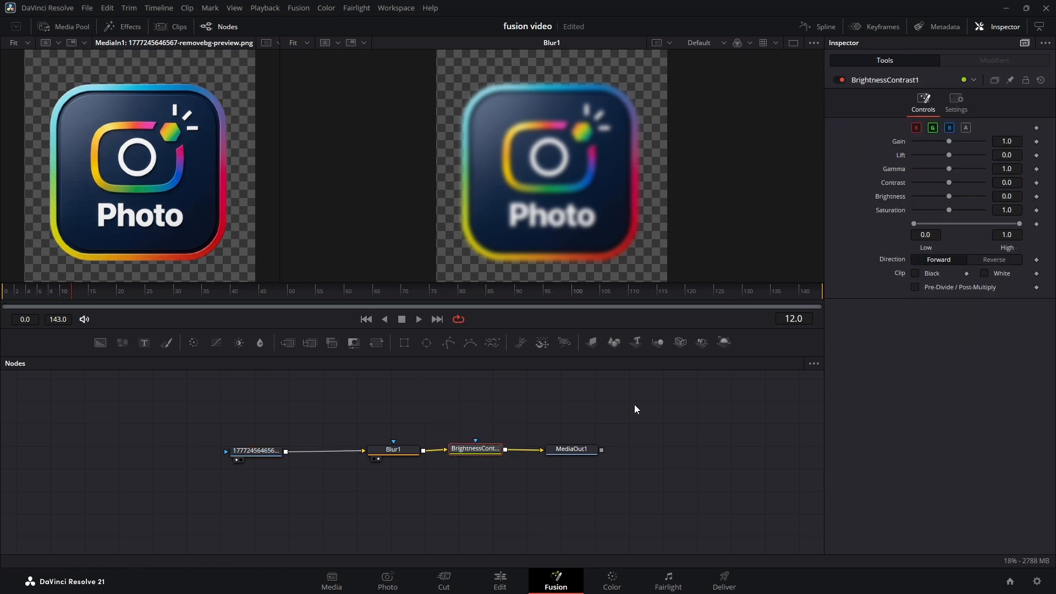
{"action": "left_click_drag", "start_coordinate": [949, 141], "coordinate": [969, 142]}
Step: Show MediaOut1 in the right viewer and lower the BrightnessContrast node's Gain to about 2.33
{"action": "left_click_drag", "start_coordinate": [376, 451], "coordinate": [360, 447]}
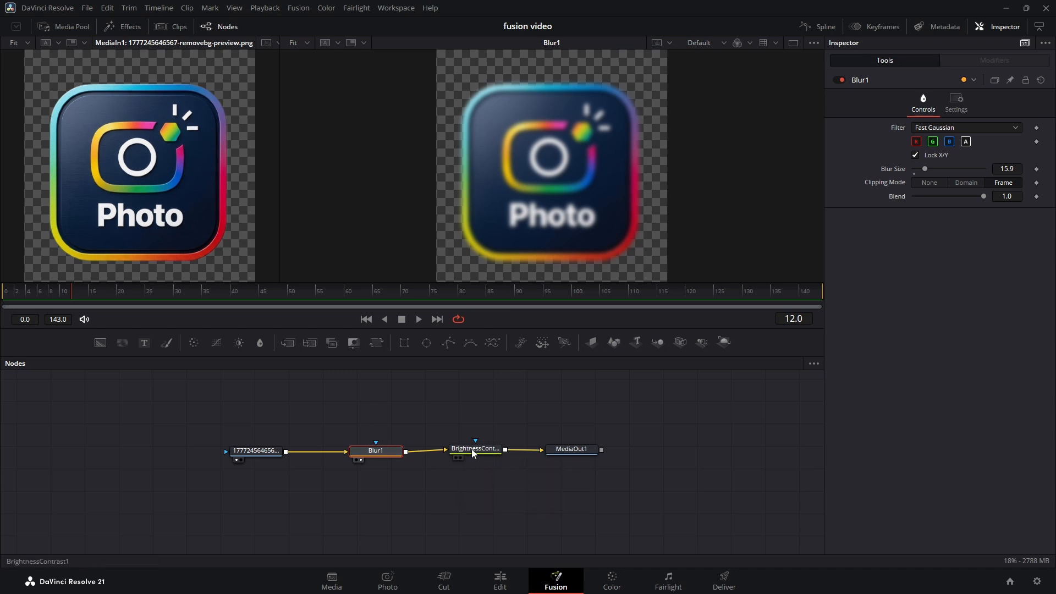
{"action": "left_click_drag", "start_coordinate": [564, 450], "coordinate": [566, 455]}
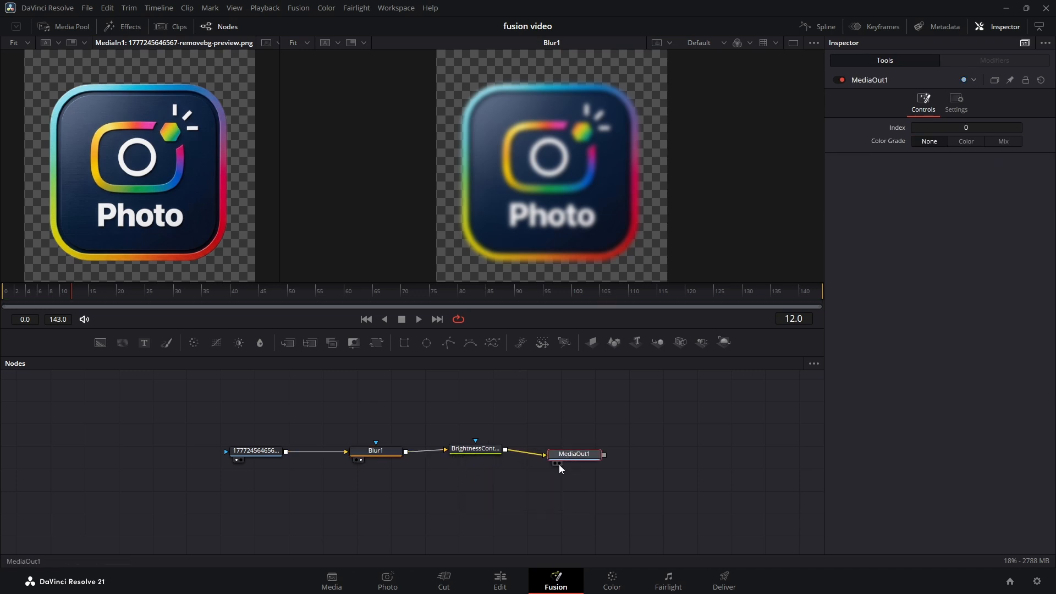
{"action": "left_click", "coordinate": [558, 464]}
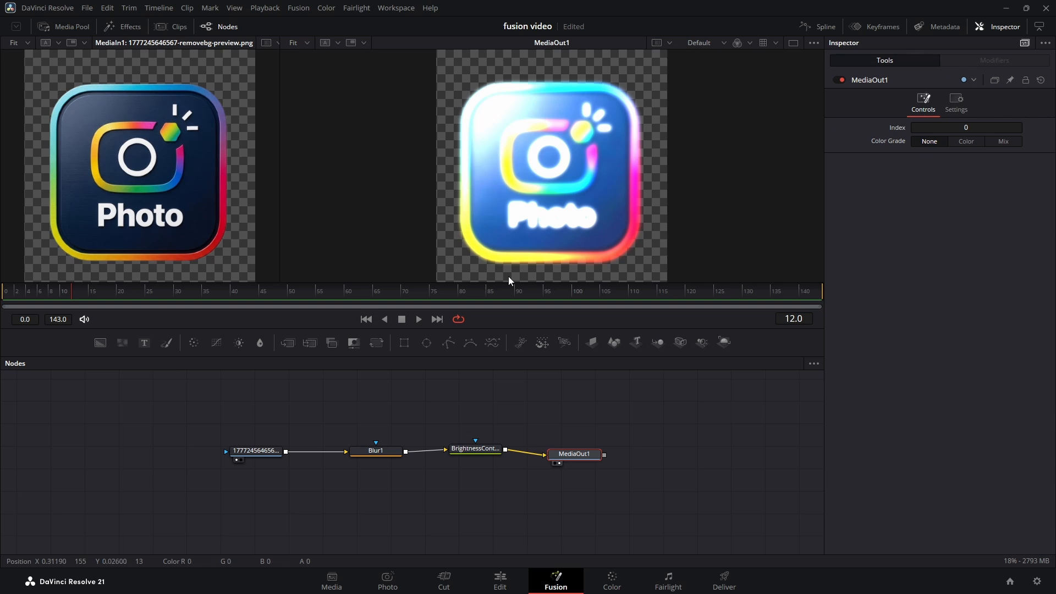
{"action": "left_click", "coordinate": [477, 449]}
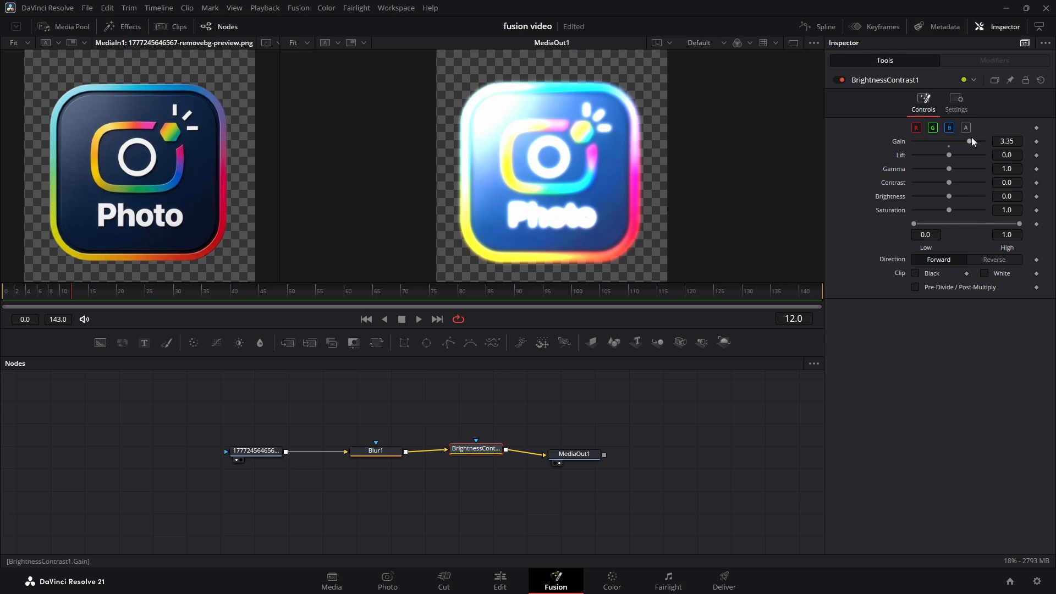
{"action": "mouse_move", "coordinate": [973, 141]}
{"action": "left_mouse_down"}
{"action": "mouse_move", "coordinate": [930, 142]}
{"action": "mouse_move", "coordinate": [960, 142]}
{"action": "left_mouse_up"}
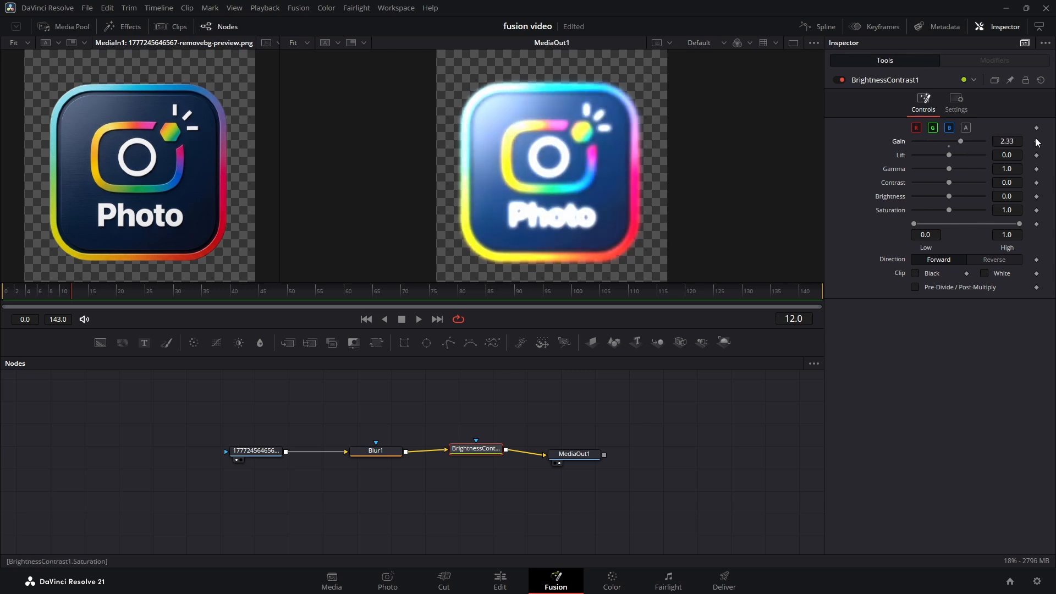
{"action": "left_click_drag", "start_coordinate": [229, 480], "coordinate": [612, 433]}
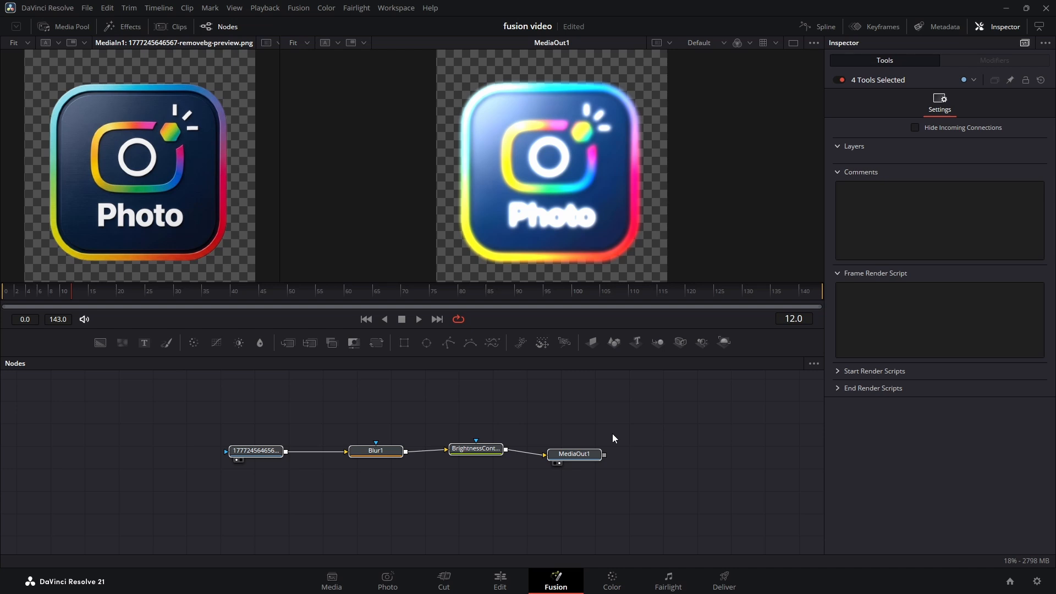
{"action": "left_click", "coordinate": [253, 441]}
{"action": "left_click", "coordinate": [245, 447]}
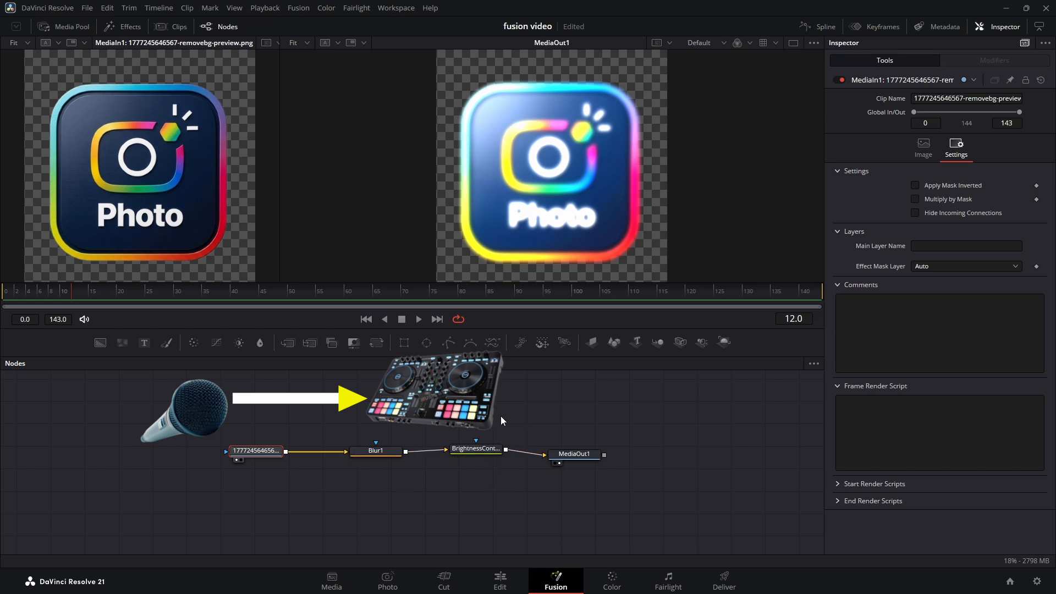
{"action": "left_click_drag", "start_coordinate": [367, 429], "coordinate": [468, 470]}
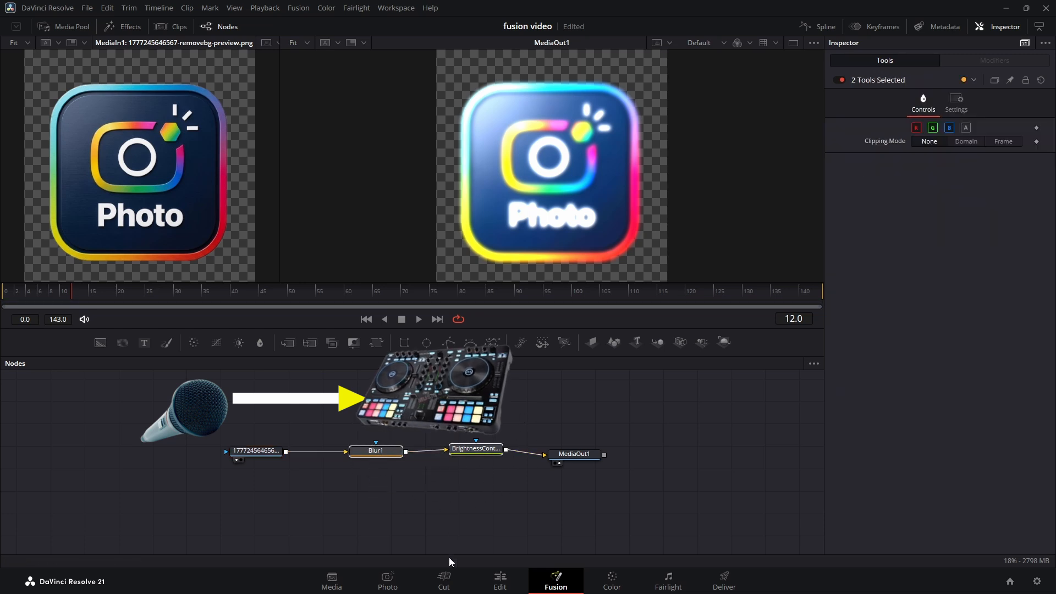
{"action": "left_click", "coordinate": [459, 507]}
Step: Move the MediaOut1 node farther away from the BrightnessContrast node in the node graph
{"action": "left_click_drag", "start_coordinate": [558, 454], "coordinate": [591, 449]}
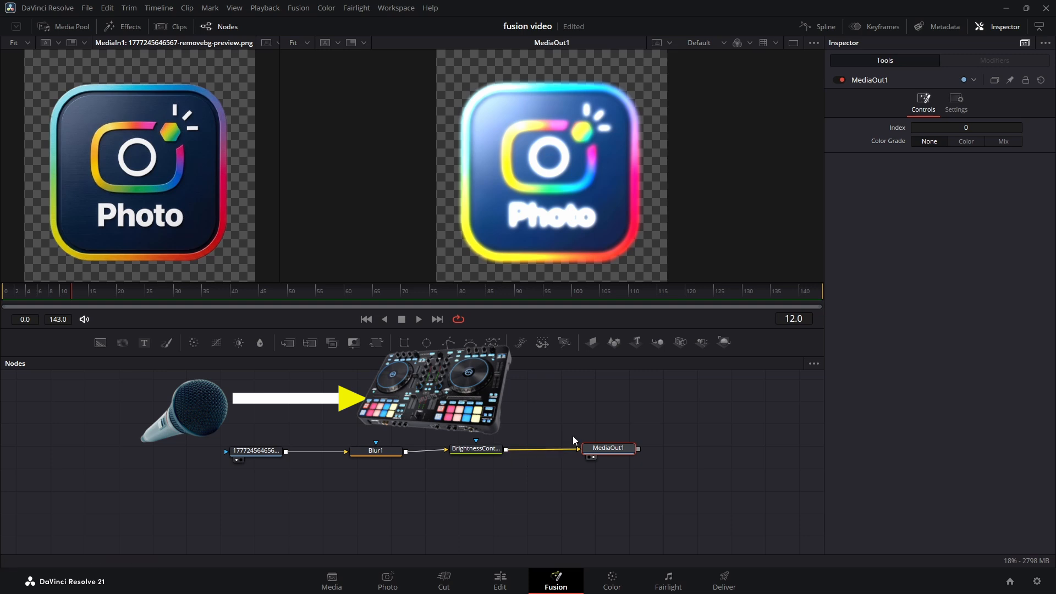
Step: Move the Blur1 and BrightnessContrast nodes closer to the logo image node and shift MediaOut1 farther away from them
{"action": "mouse_move", "coordinate": [612, 453]}
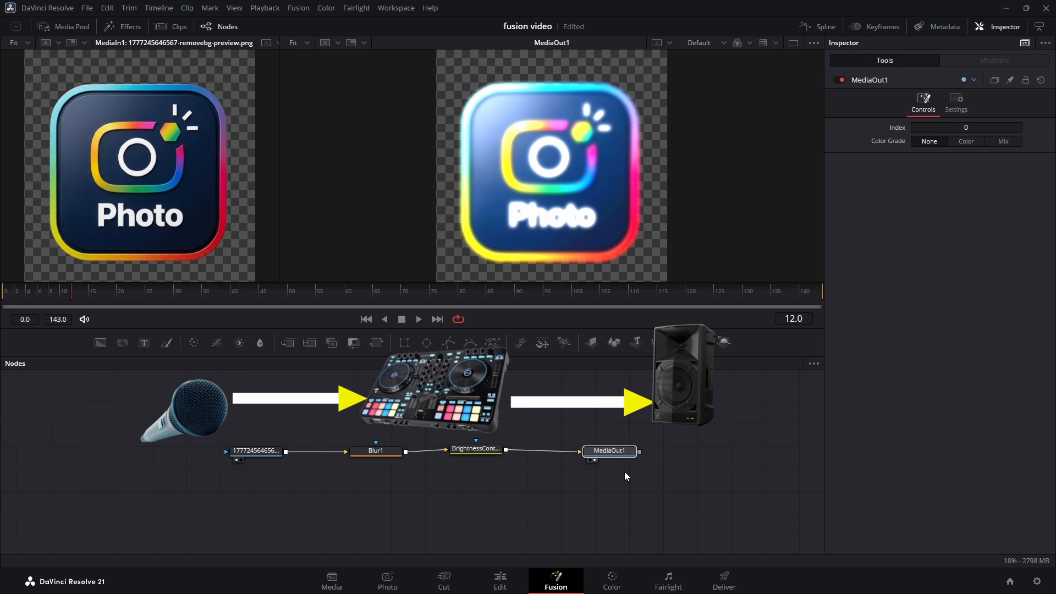
{"action": "left_click_drag", "start_coordinate": [389, 399], "coordinate": [509, 497]}
{"action": "left_click", "coordinate": [267, 451]}
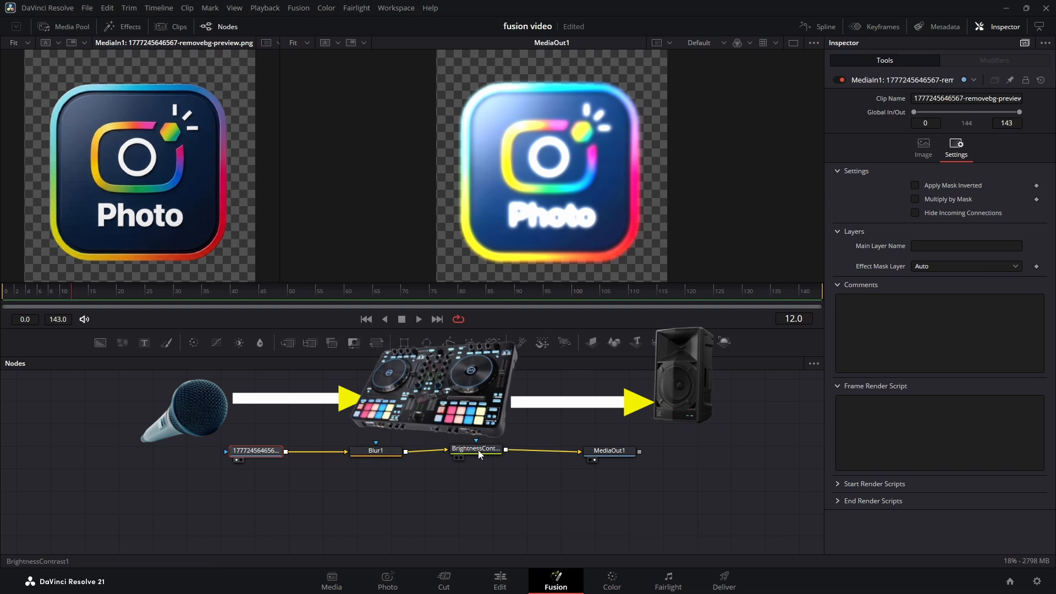
{"action": "left_click_drag", "start_coordinate": [592, 416], "coordinate": [610, 507]}
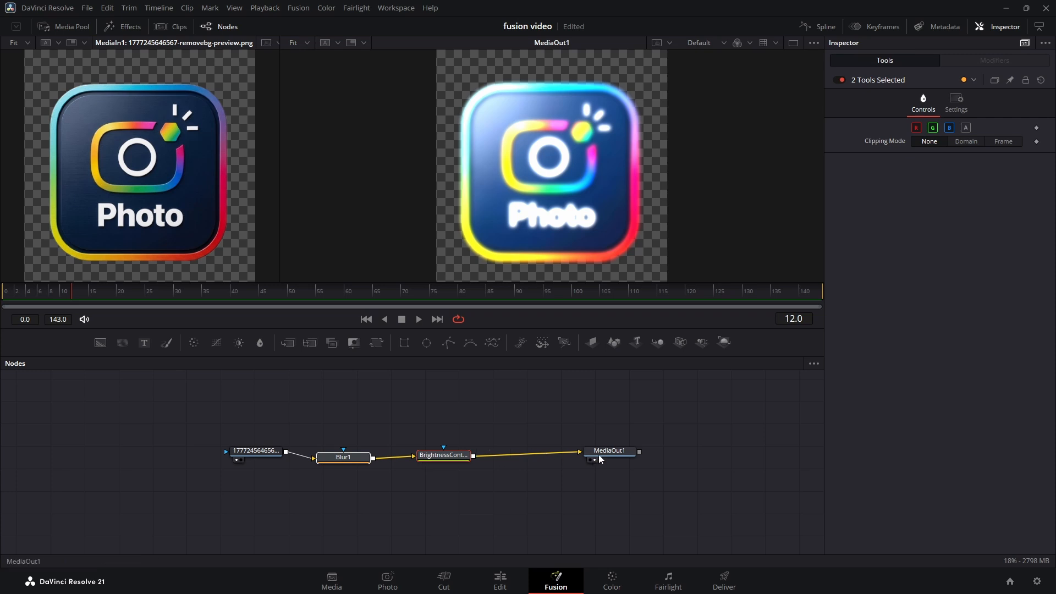
{"action": "left_click_drag", "start_coordinate": [606, 456], "coordinate": [633, 455]}
{"action": "left_click_drag", "start_coordinate": [358, 460], "coordinate": [360, 454]}
{"action": "left_click_drag", "start_coordinate": [433, 456], "coordinate": [427, 452]}
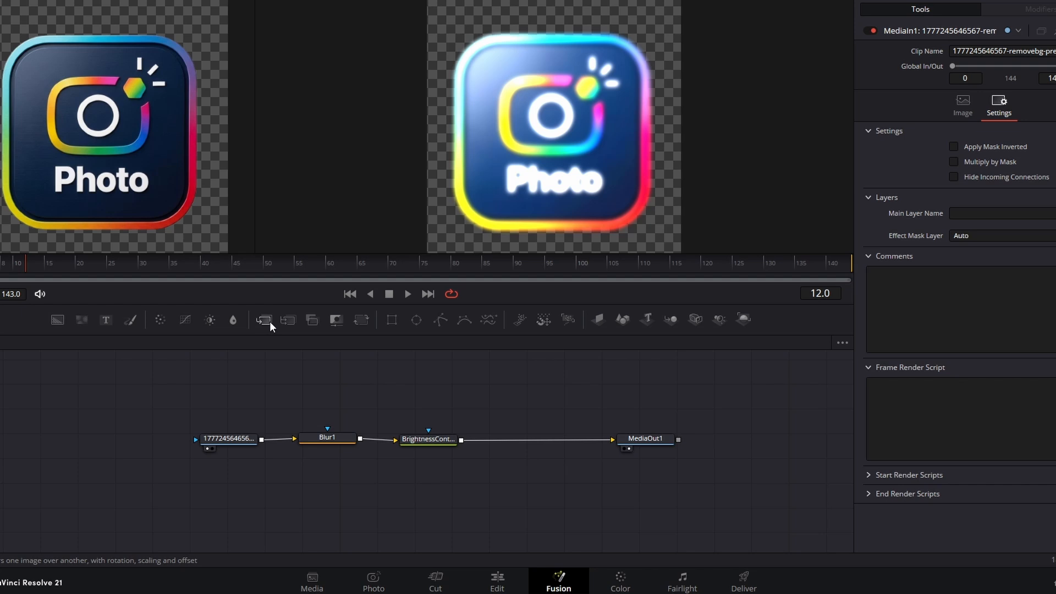
Step: Insert a Merge node between BrightnessContrast and MediaOut1 and add The_GIMP_icon_-_gnome.svg.png from the media pool above it
{"action": "left_click_drag", "start_coordinate": [269, 321], "coordinate": [537, 440]}
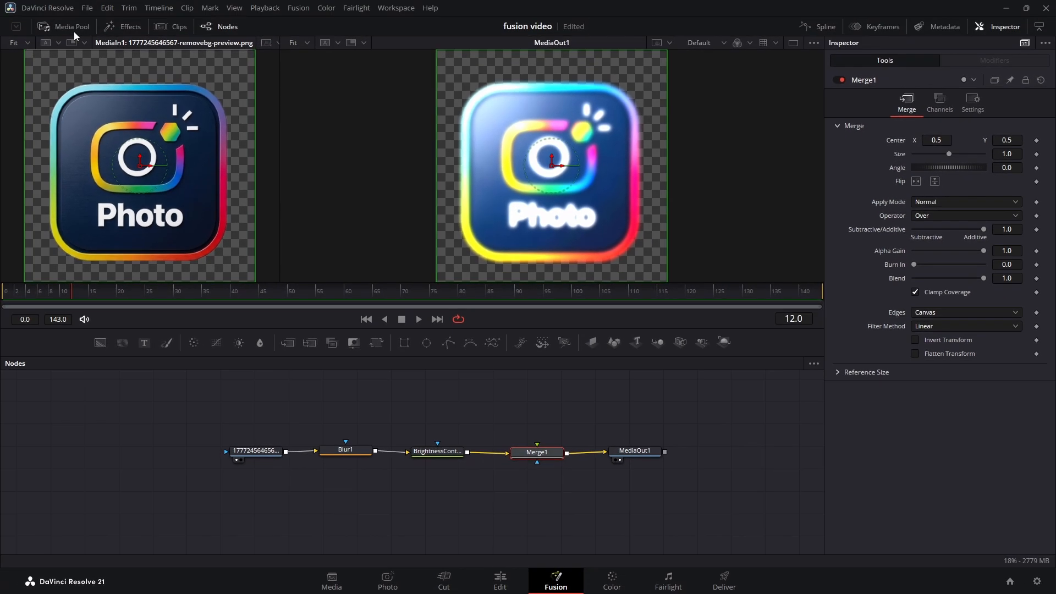
{"action": "left_click", "coordinate": [74, 29]}
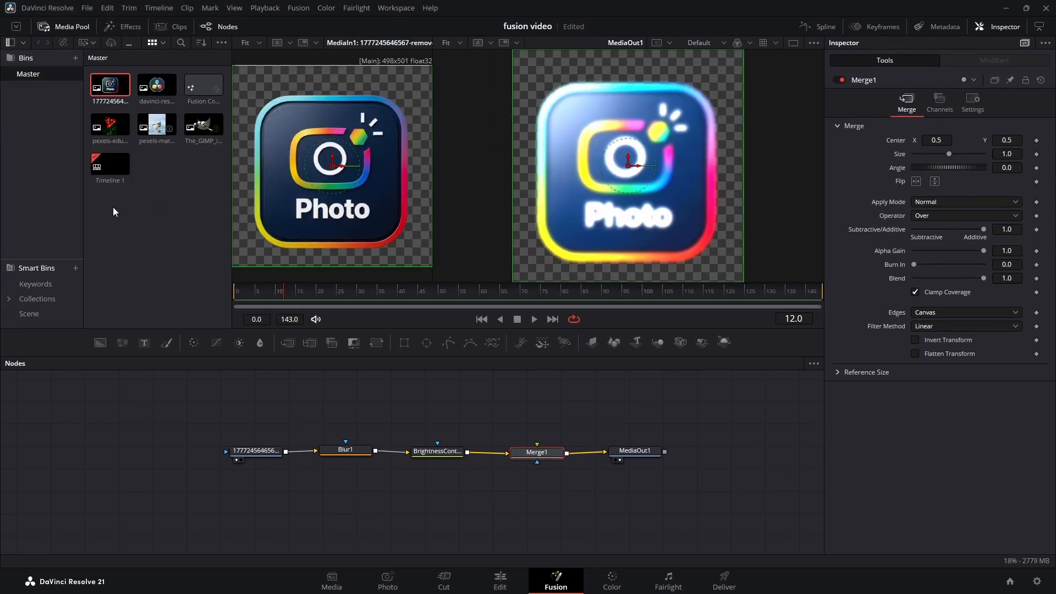
{"action": "left_click_drag", "start_coordinate": [199, 127], "coordinate": [543, 368]}
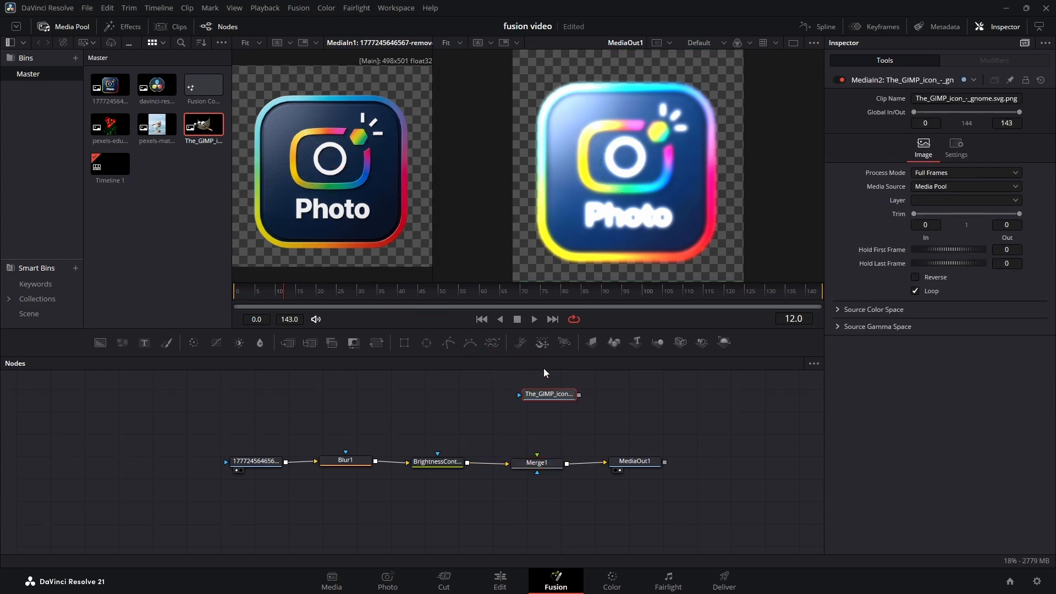
{"action": "left_click", "coordinate": [65, 26]}
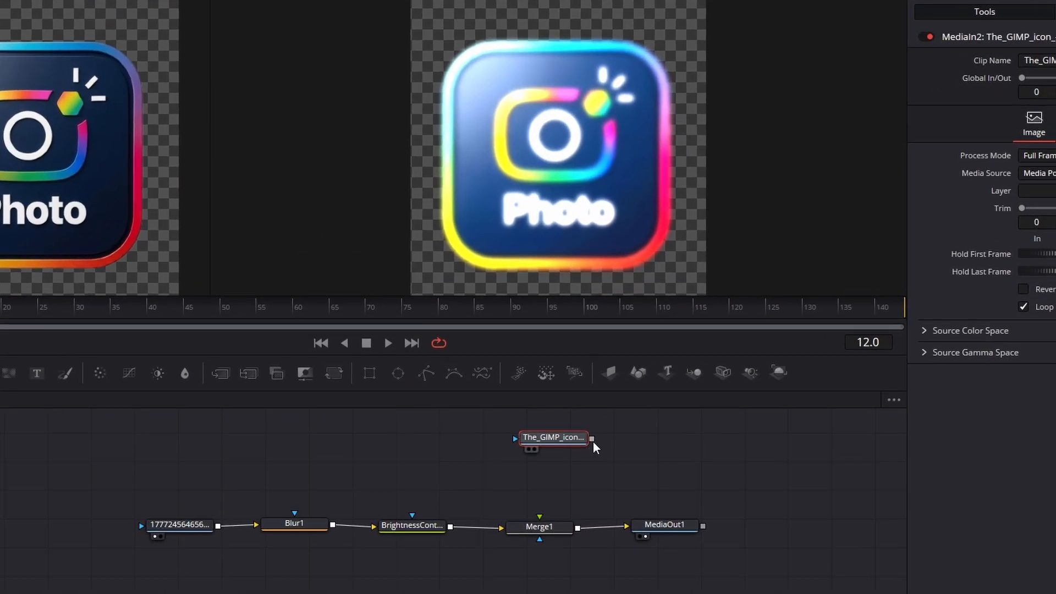
Step: Connect the GIMP icon node to Merge1's foreground input and enlarge the viewer area above the node graph
{"action": "left_click_drag", "start_coordinate": [585, 416], "coordinate": [539, 518]}
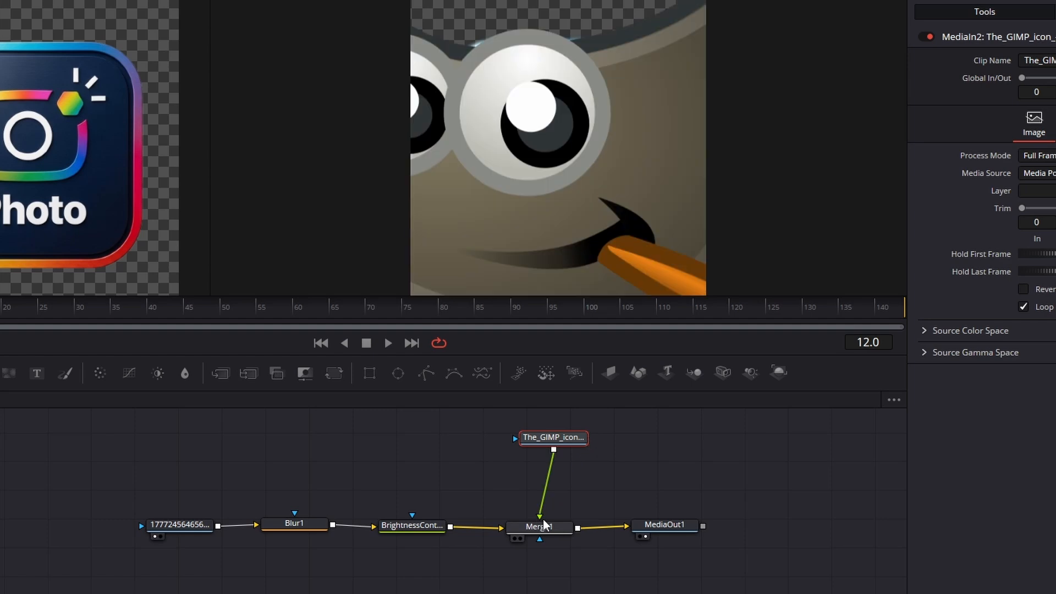
{"action": "left_click_drag", "start_coordinate": [575, 459], "coordinate": [570, 457]}
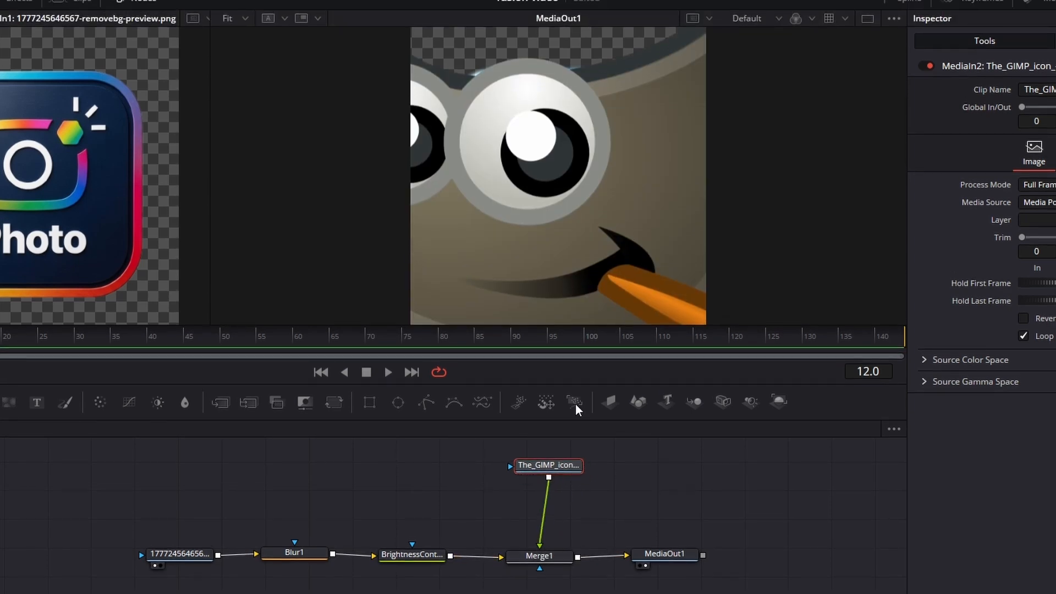
{"action": "left_click_drag", "start_coordinate": [472, 419], "coordinate": [473, 450]}
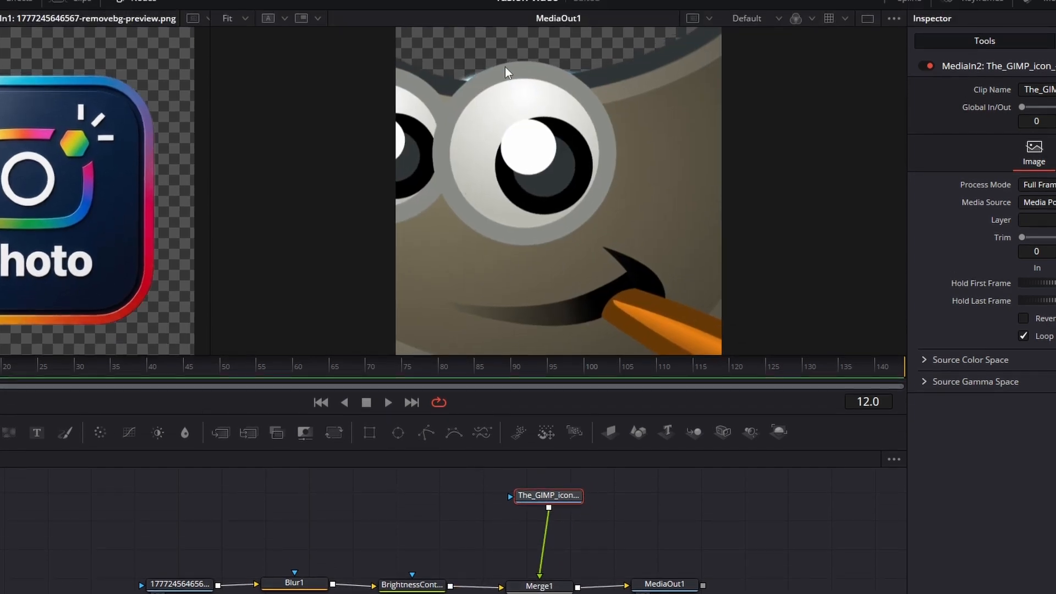
{"action": "left_click", "coordinate": [181, 585]}
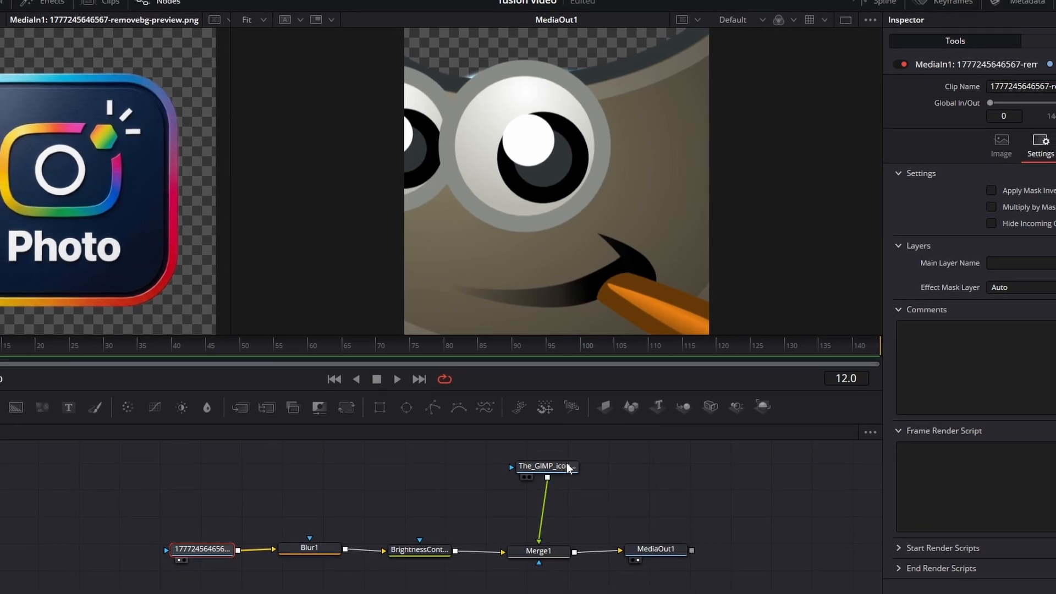
{"action": "left_click", "coordinate": [563, 495]}
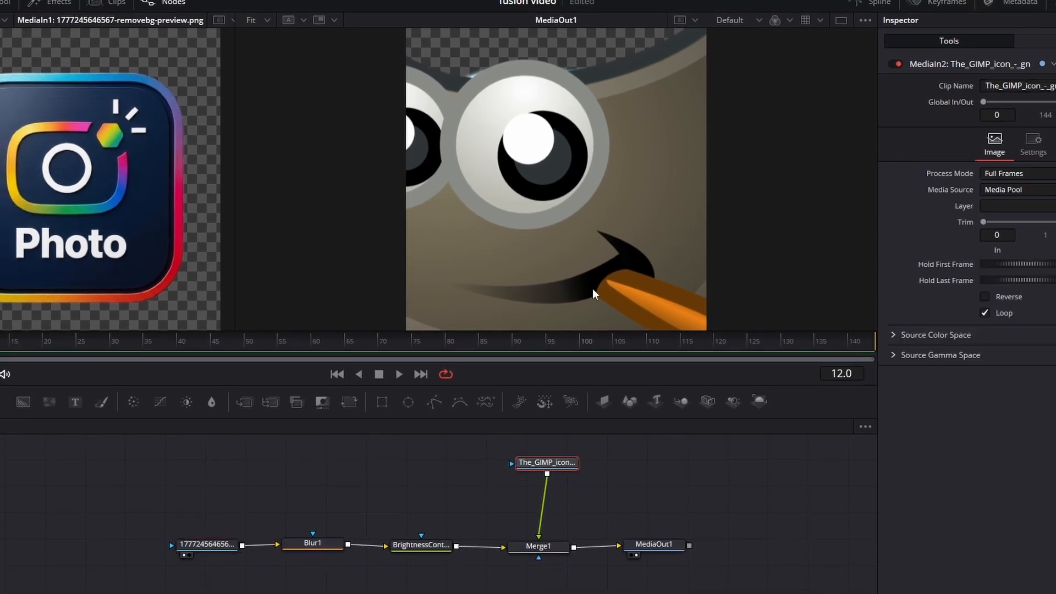
{"action": "left_click", "coordinate": [219, 546]}
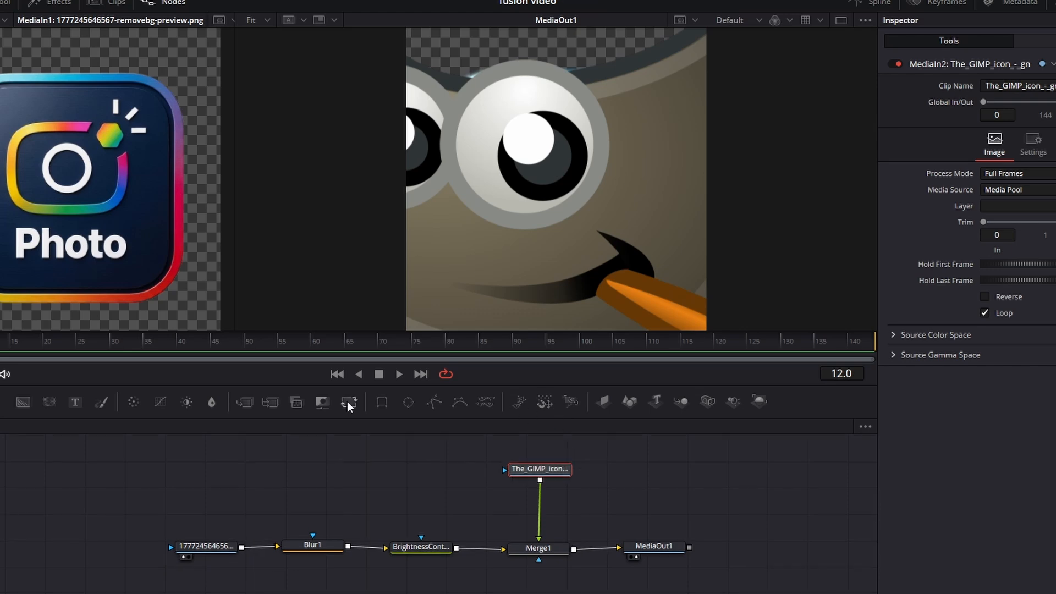
Step: Insert a Transform node between the GIMP icon and Merge1 and reduce its Size to about 0.229
{"action": "left_click_drag", "start_coordinate": [348, 402], "coordinate": [542, 504]}
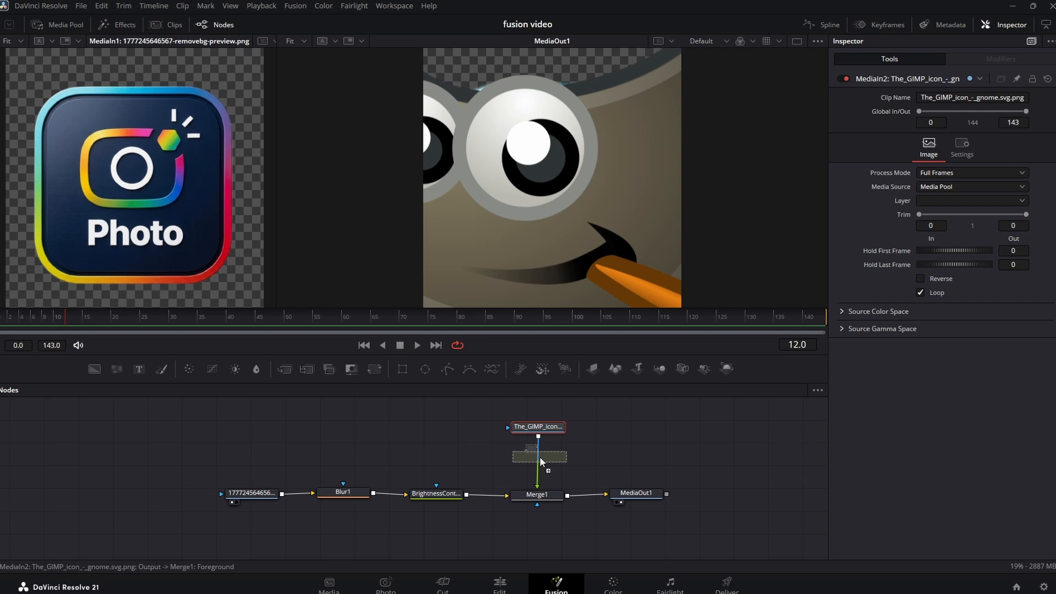
{"action": "left_click_drag", "start_coordinate": [540, 458], "coordinate": [540, 459]}
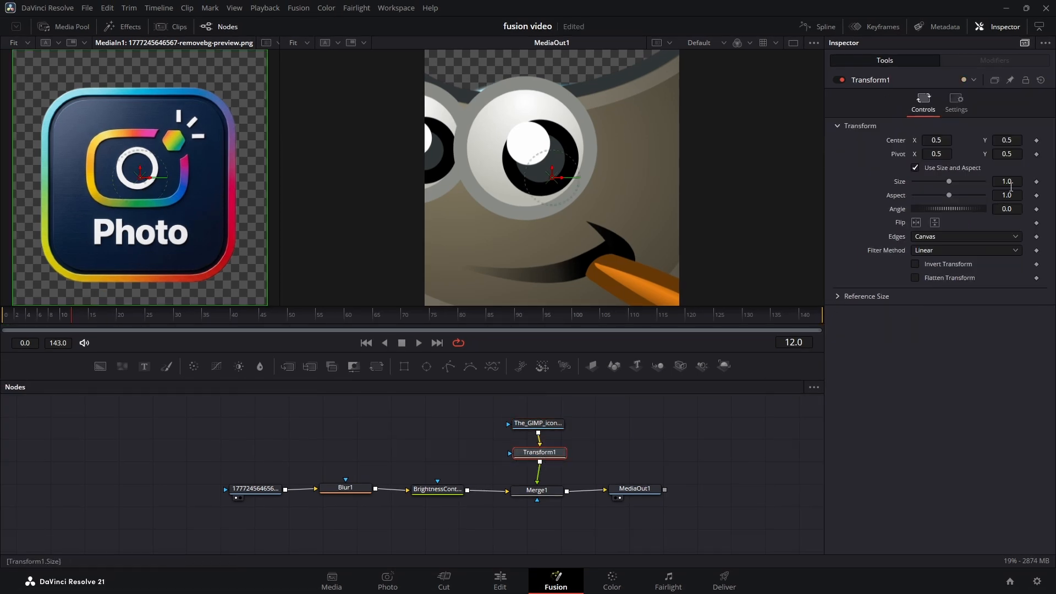
{"action": "left_click_drag", "start_coordinate": [1015, 181], "coordinate": [931, 181]}
Step: Space out the GIMP icon and Transform1 nodes and move MediaOut1 slightly away from Merge1
{"action": "left_click_drag", "start_coordinate": [555, 424], "coordinate": [556, 416]}
{"action": "left_click_drag", "start_coordinate": [556, 454], "coordinate": [555, 451]}
{"action": "left_click_drag", "start_coordinate": [641, 490], "coordinate": [651, 491]}
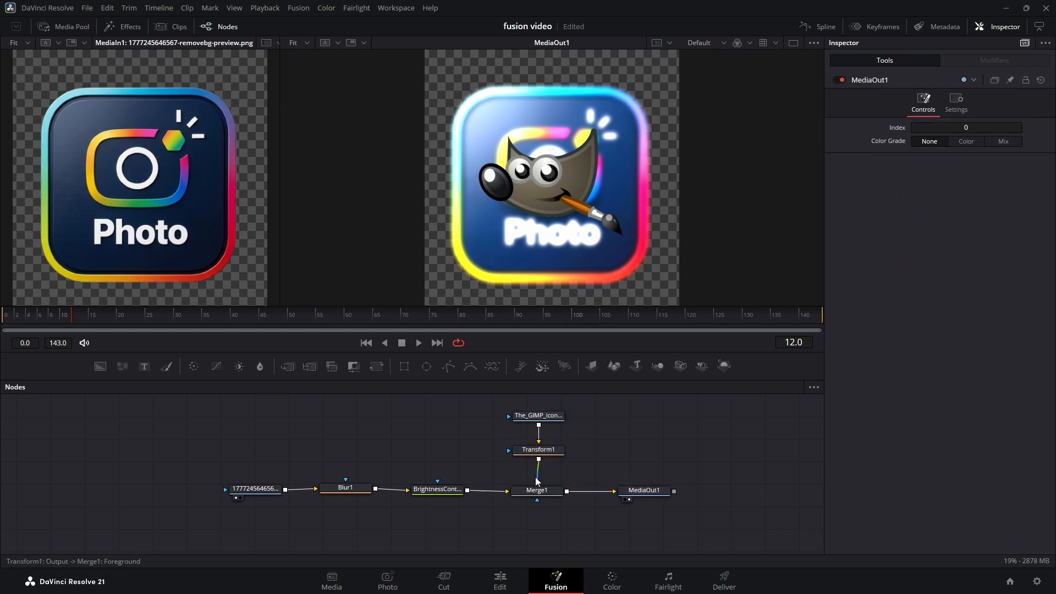
{"action": "left_click", "coordinate": [538, 418]}
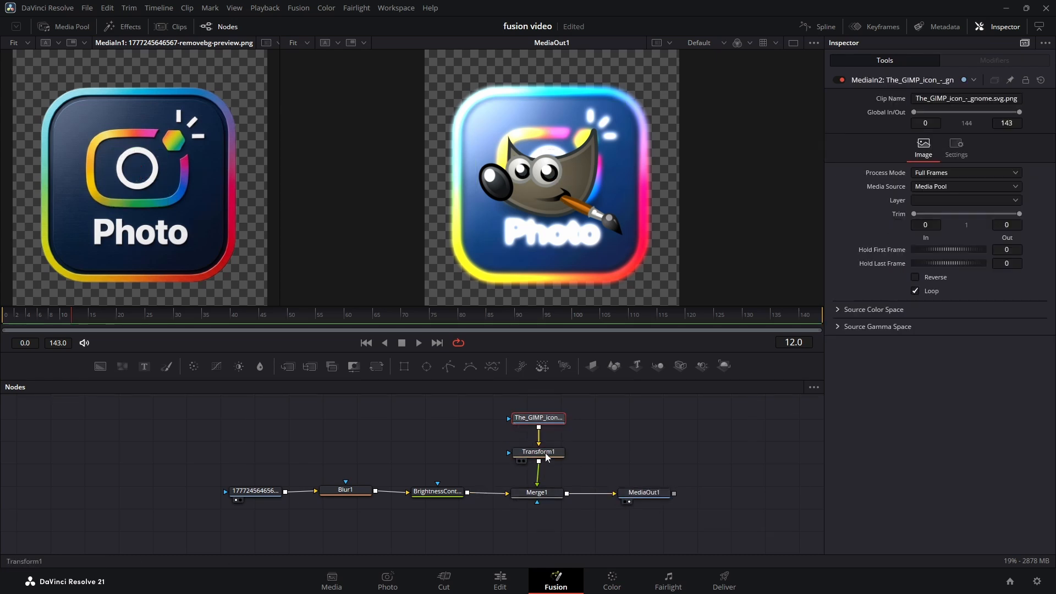
{"action": "left_click_drag", "start_coordinate": [547, 457], "coordinate": [547, 458]}
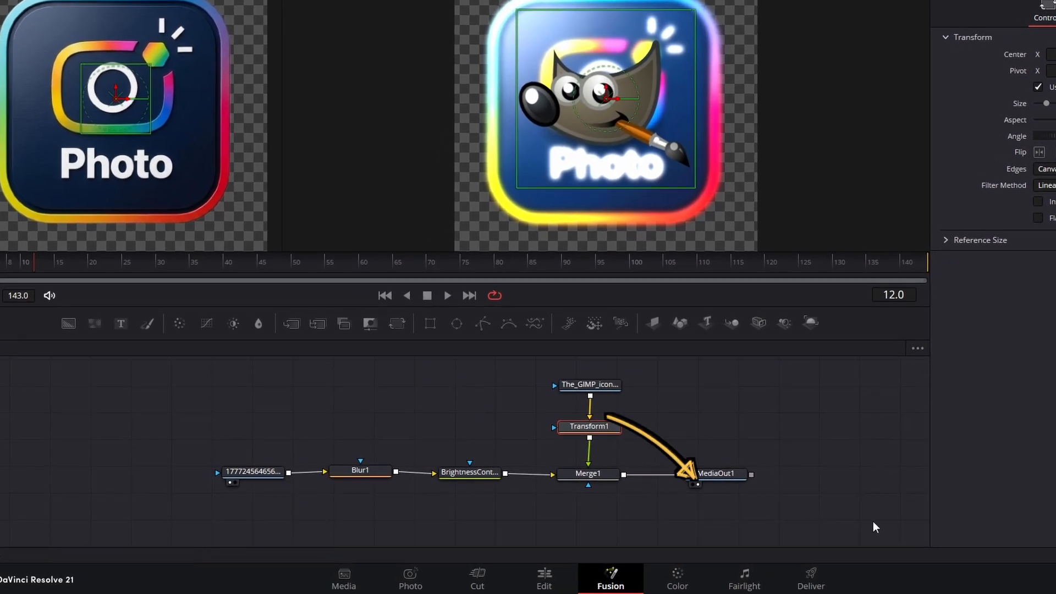
Step: Compare the BrightnessContrast output with MediaOut1 by showing each in the right viewer
{"action": "left_click", "coordinate": [452, 484]}
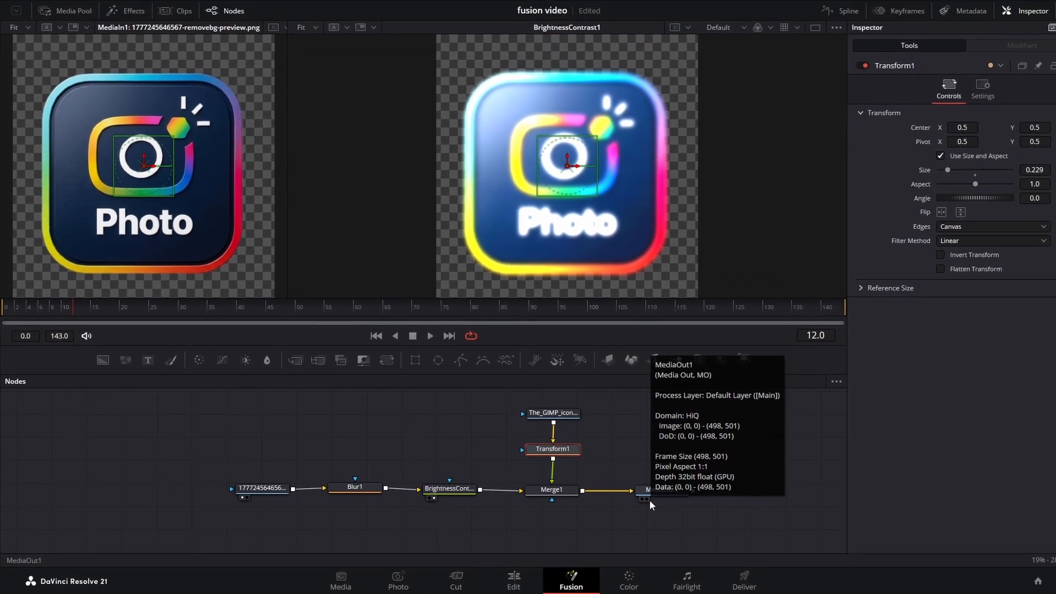
{"action": "left_click", "coordinate": [647, 500]}
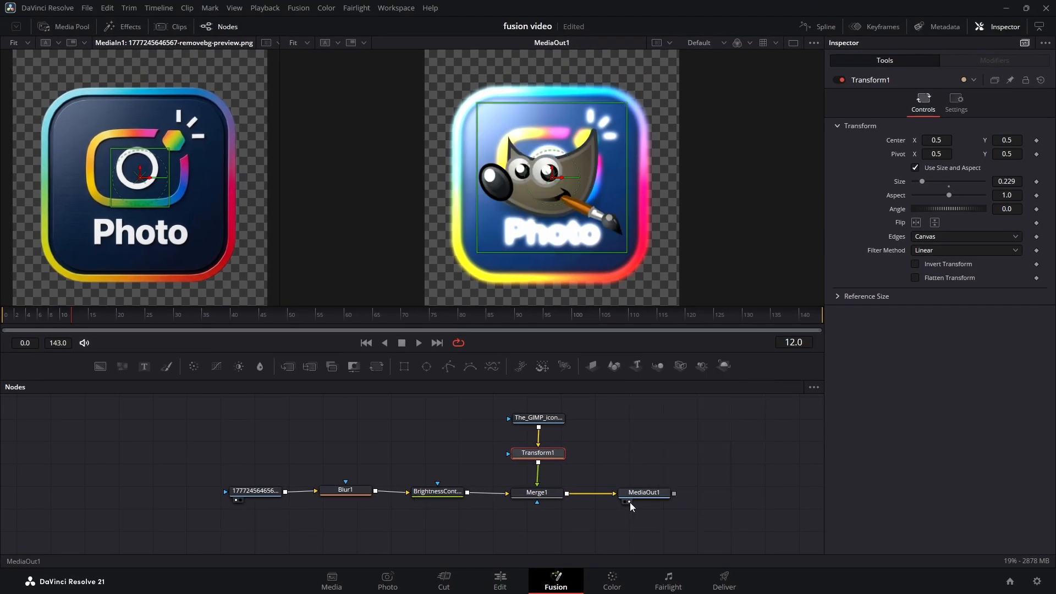
{"action": "left_click", "coordinate": [550, 418]}
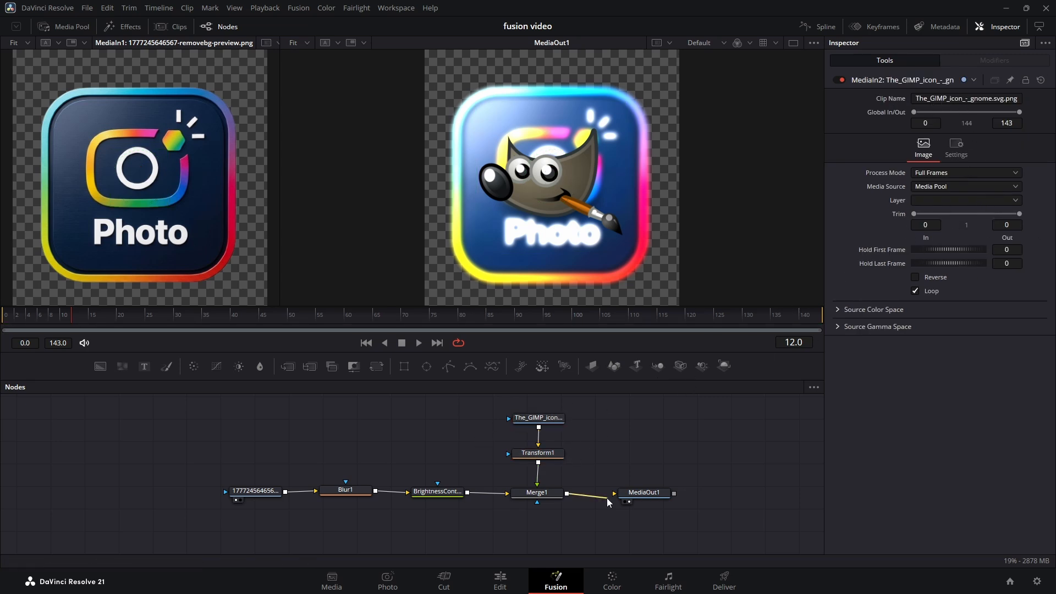
Step: Disconnect MediaOut1 from Merge1, then reconnect Merge1's output to it after moving it farther away
{"action": "left_click", "coordinate": [607, 497]}
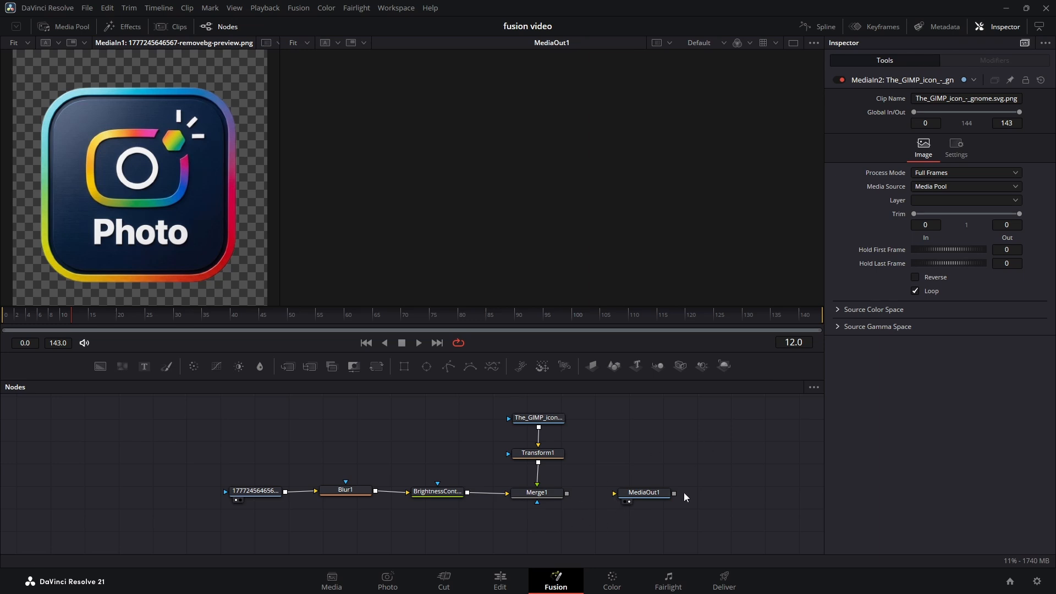
{"action": "left_click_drag", "start_coordinate": [644, 492], "coordinate": [667, 492]}
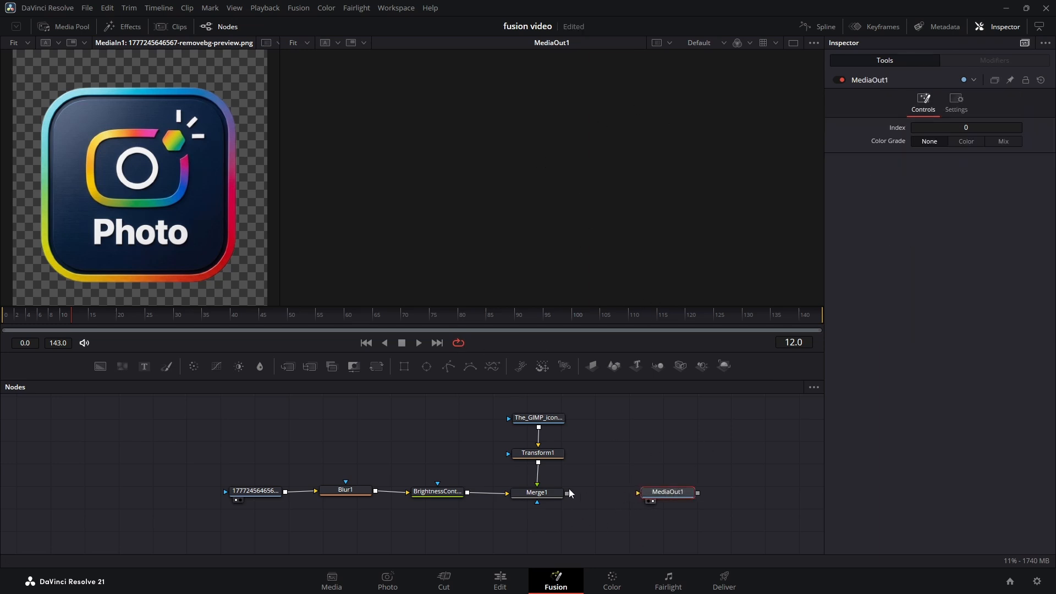
{"action": "left_click_drag", "start_coordinate": [567, 493], "coordinate": [656, 494]}
Step: Disconnect Transform1 from Merge1 and park the GIMP icon and Transform1 nodes at the far start of the node chain
{"action": "left_click", "coordinate": [613, 474]}
{"action": "left_click_drag", "start_coordinate": [536, 485], "coordinate": [568, 465]}
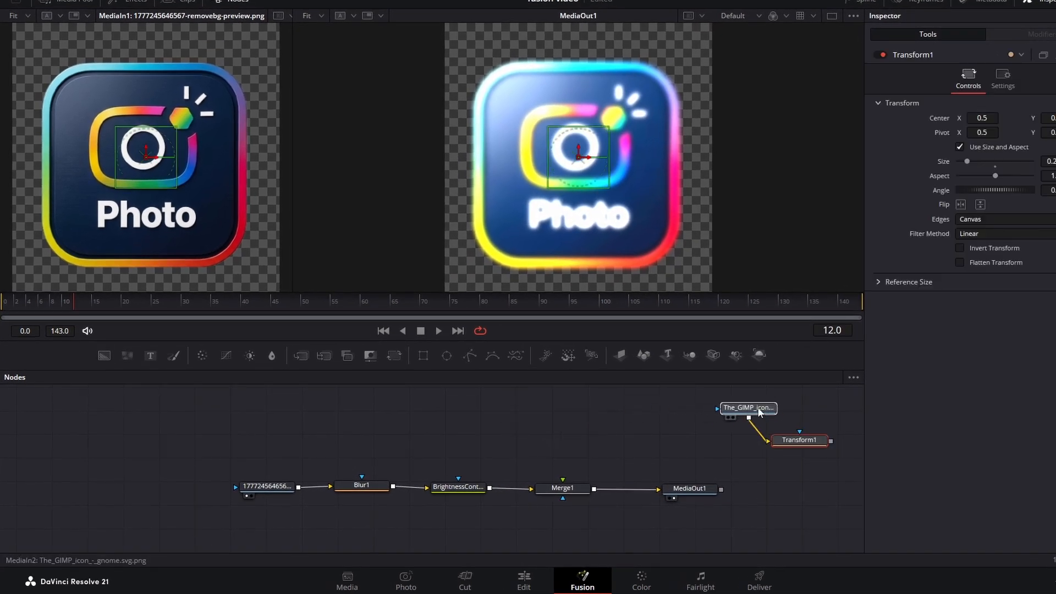
{"action": "left_click_drag", "start_coordinate": [759, 412], "coordinate": [822, 468]}
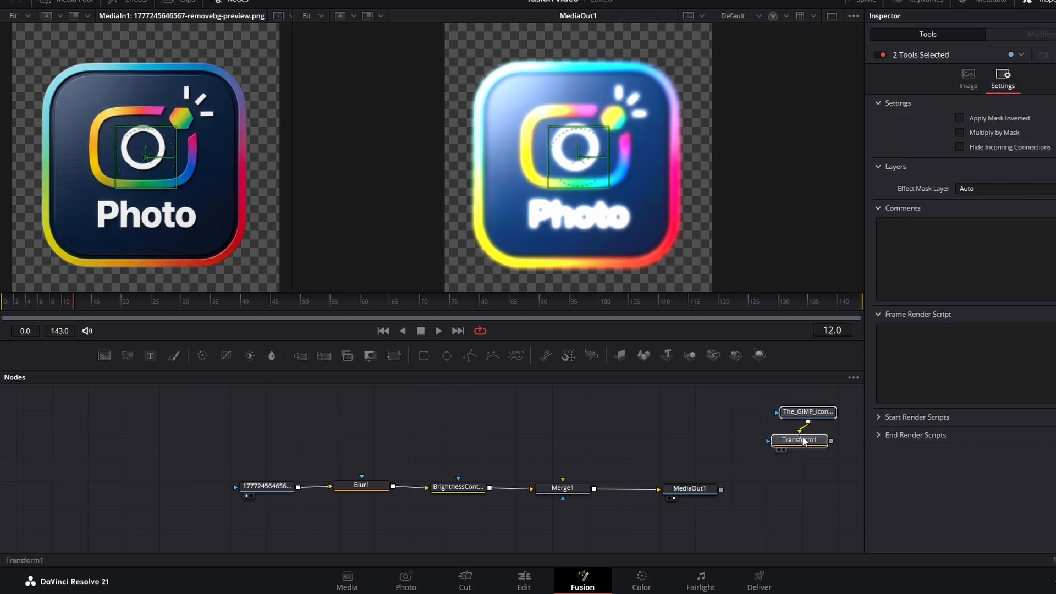
{"action": "left_click_drag", "start_coordinate": [808, 411], "coordinate": [139, 419]}
{"action": "left_click", "coordinate": [139, 419]}
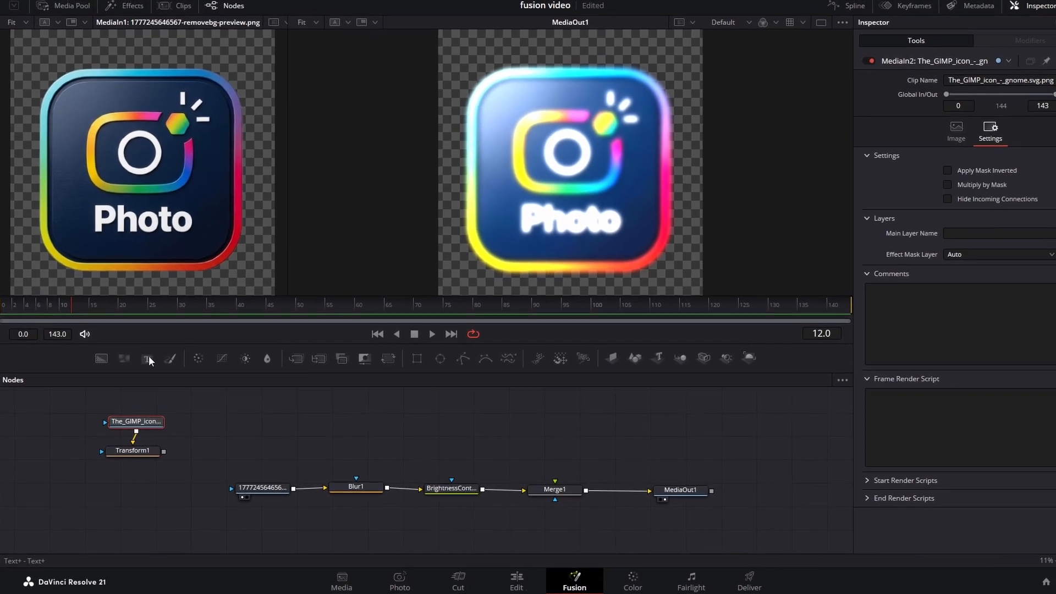
Step: Add a Text+ node connected to Merge1's foreground input and enter the text "hello"
{"action": "left_click_drag", "start_coordinate": [144, 366], "coordinate": [540, 433]}
{"action": "left_click_drag", "start_coordinate": [607, 414], "coordinate": [603, 474]}
{"action": "left_click", "coordinate": [1011, 137]}
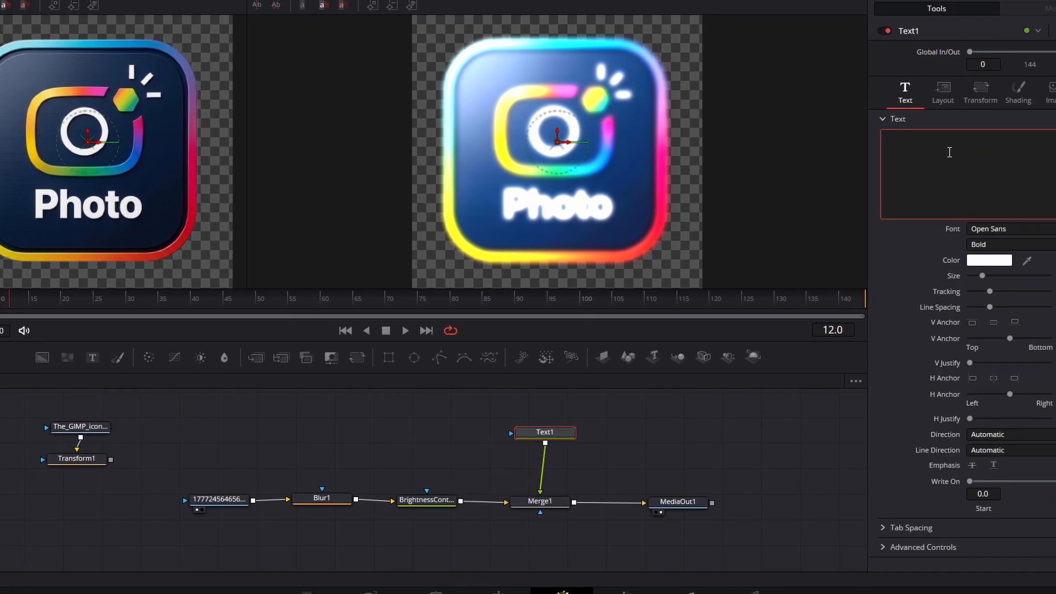
{"action": "type", "text": "hello"}
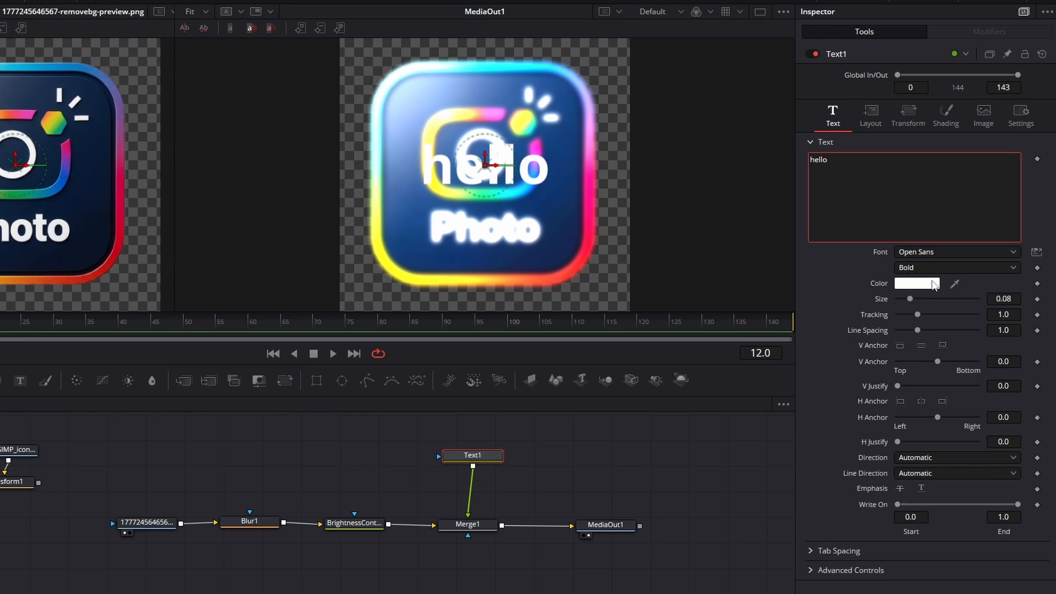
Step: Set the text's font to Microsoft Sans Serif Regular and its color to dark red
{"action": "left_click", "coordinate": [945, 251]}
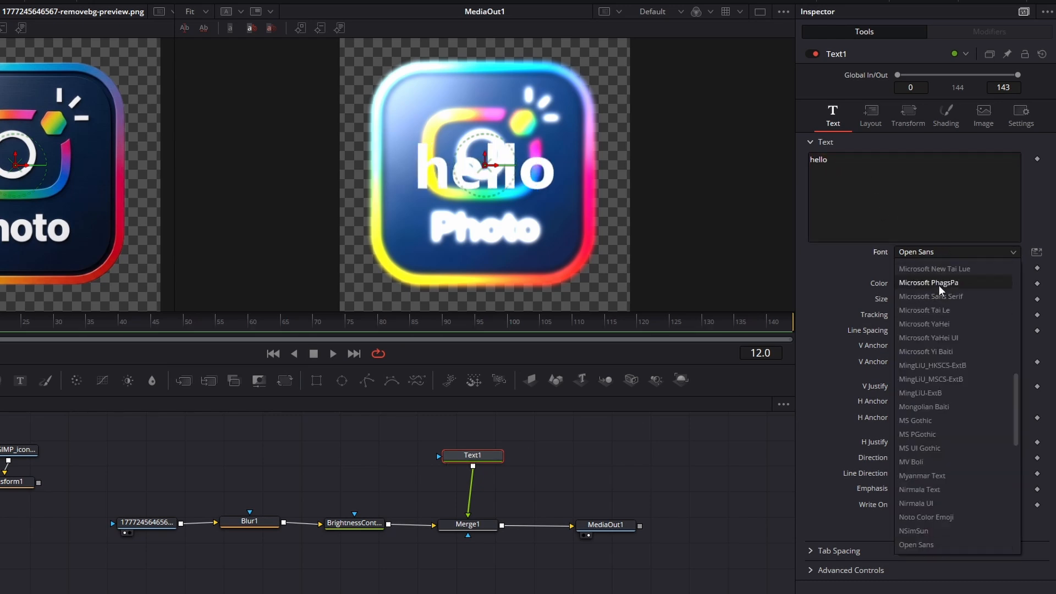
{"action": "left_click", "coordinate": [936, 293]}
{"action": "left_click", "coordinate": [925, 268]}
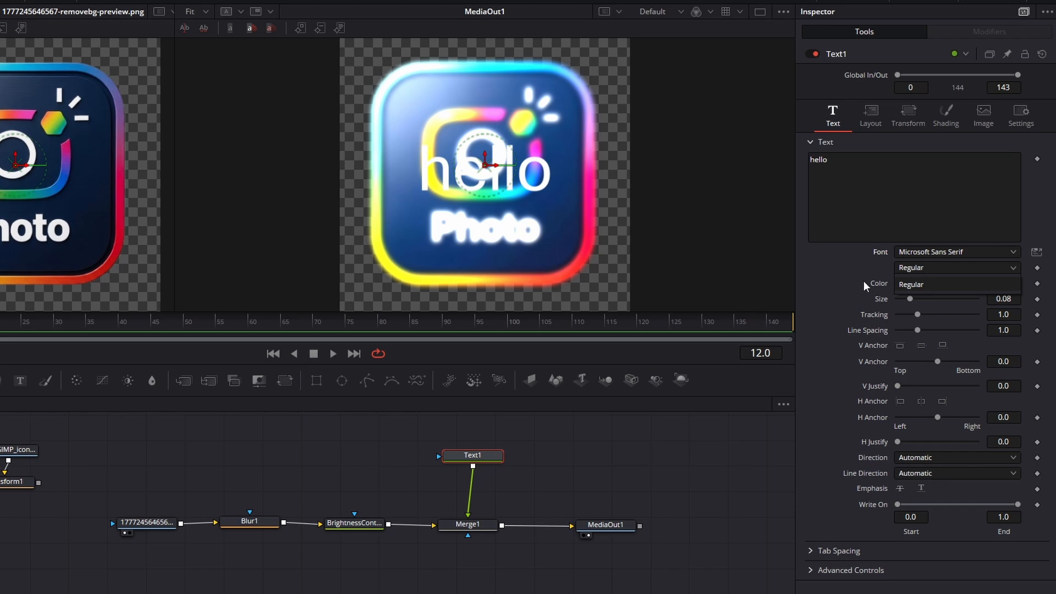
{"action": "left_click", "coordinate": [906, 284]}
{"action": "left_click", "coordinate": [916, 283]}
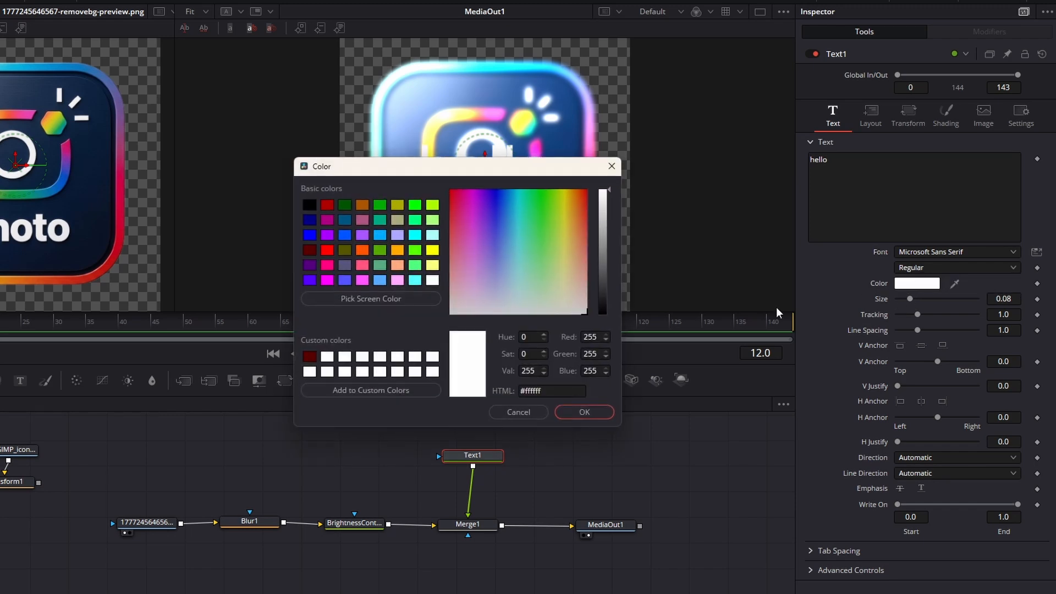
{"action": "left_click", "coordinate": [323, 206]}
{"action": "left_click", "coordinate": [580, 412]}
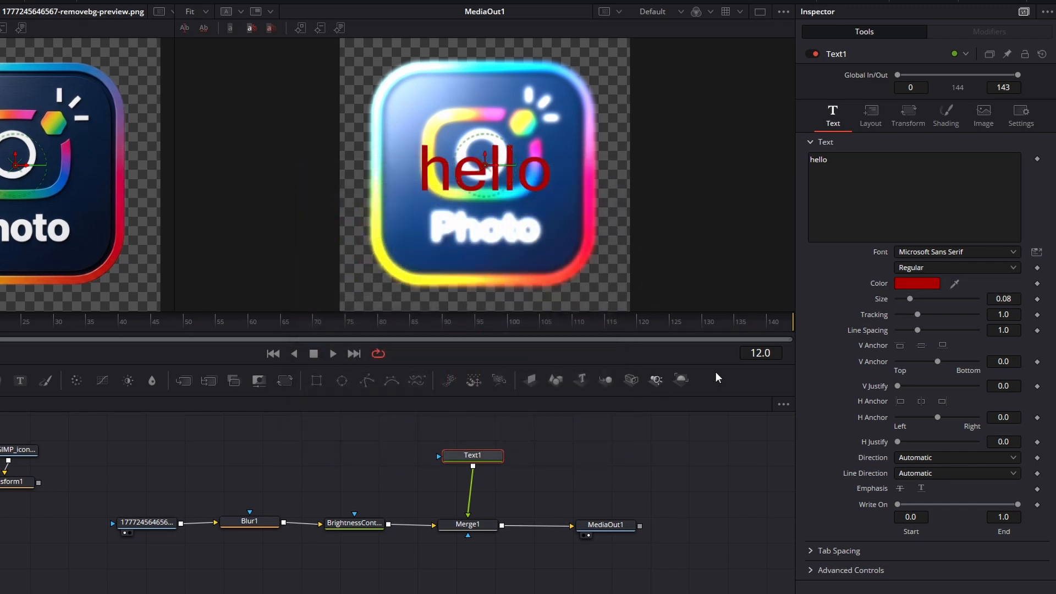
Step: Shift the Text1 and Merge1 nodes together slightly and select every node except MediaOut1
{"action": "left_click", "coordinate": [531, 453]}
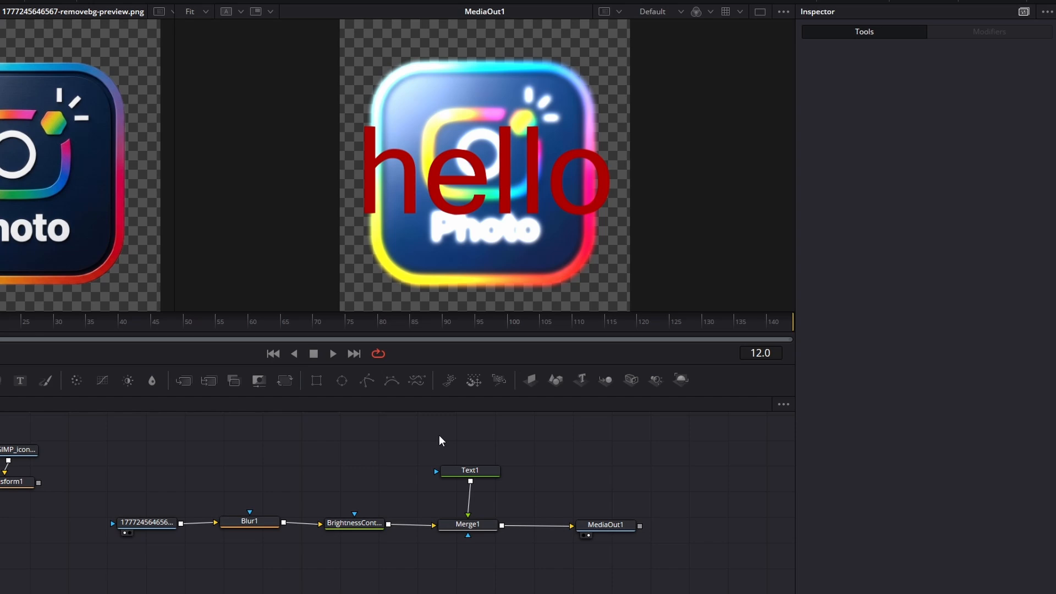
{"action": "left_click_drag", "start_coordinate": [438, 433], "coordinate": [481, 544]}
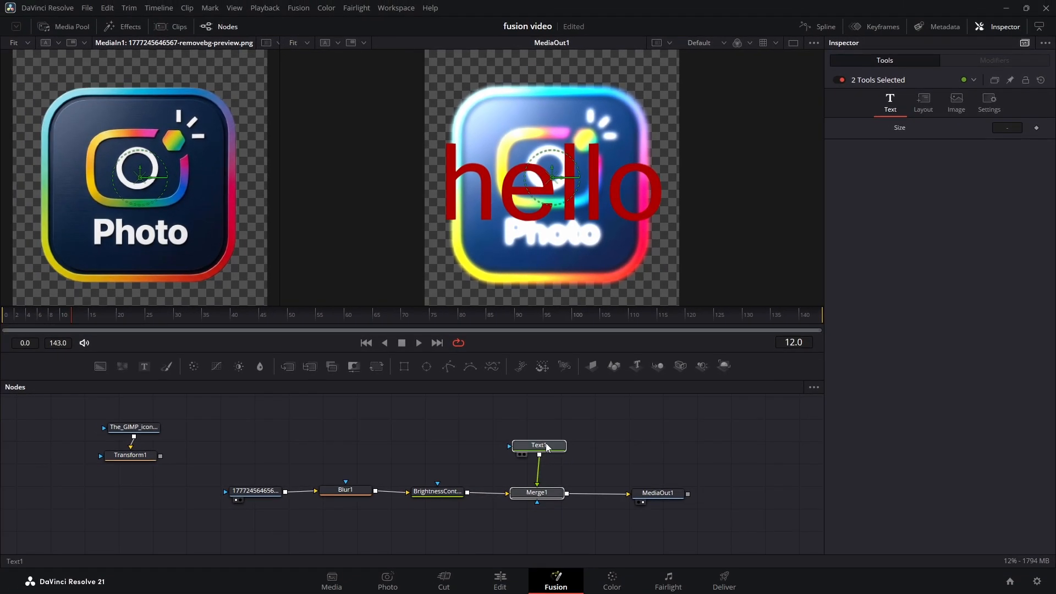
{"action": "mouse_move", "coordinate": [553, 452]}
{"action": "left_mouse_down"}
{"action": "mouse_move", "coordinate": [550, 461]}
{"action": "mouse_move", "coordinate": [549, 452]}
{"action": "left_mouse_up"}
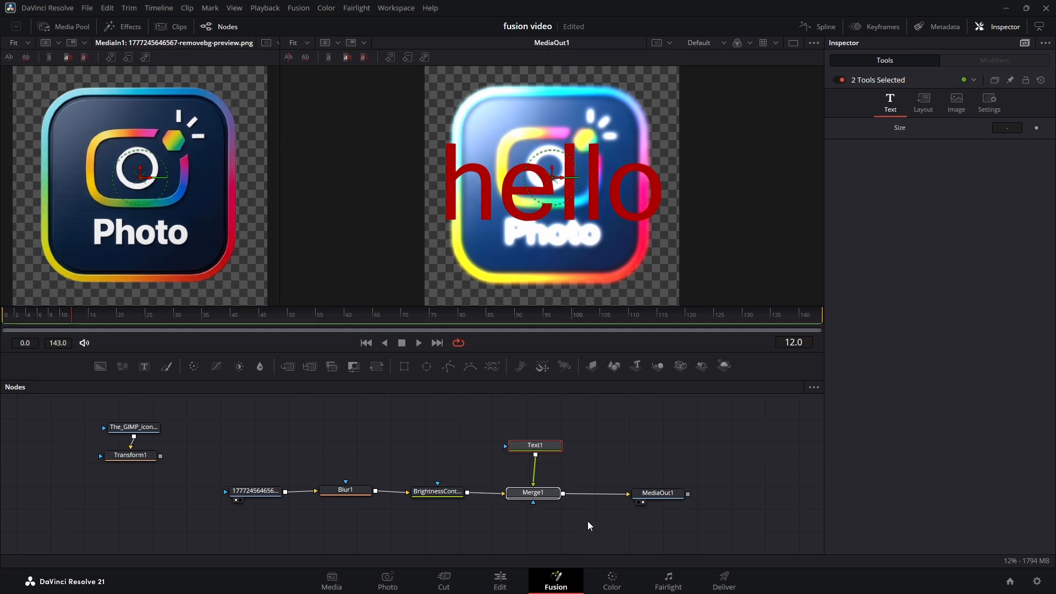
{"action": "left_click_drag", "start_coordinate": [77, 496], "coordinate": [551, 425]}
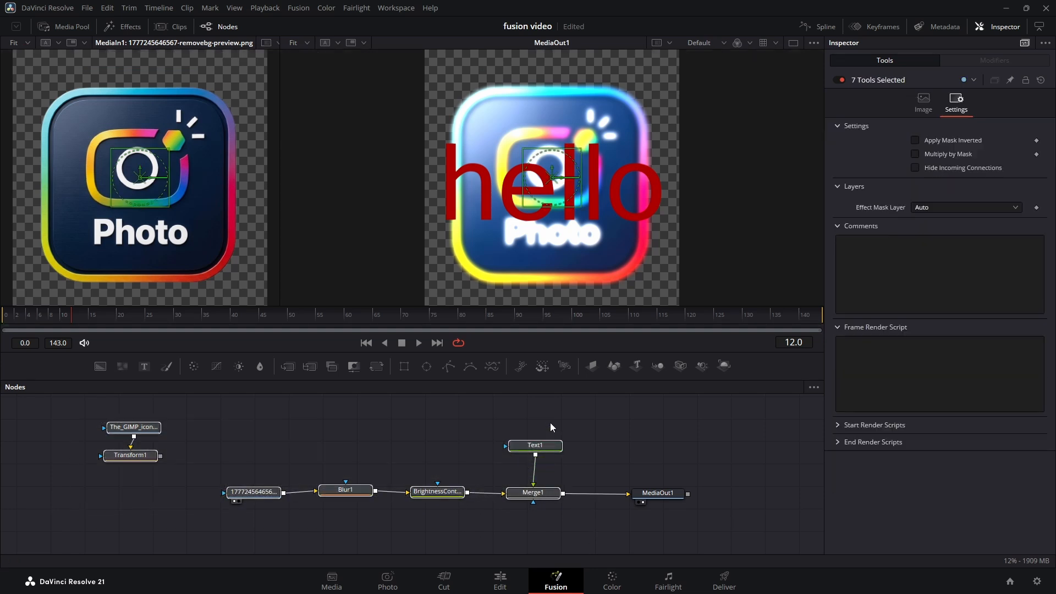
Step: Delete the selected nodes and feed MediaOut1 from a new Background node colored cyan
{"action": "key", "text": "Delete"}
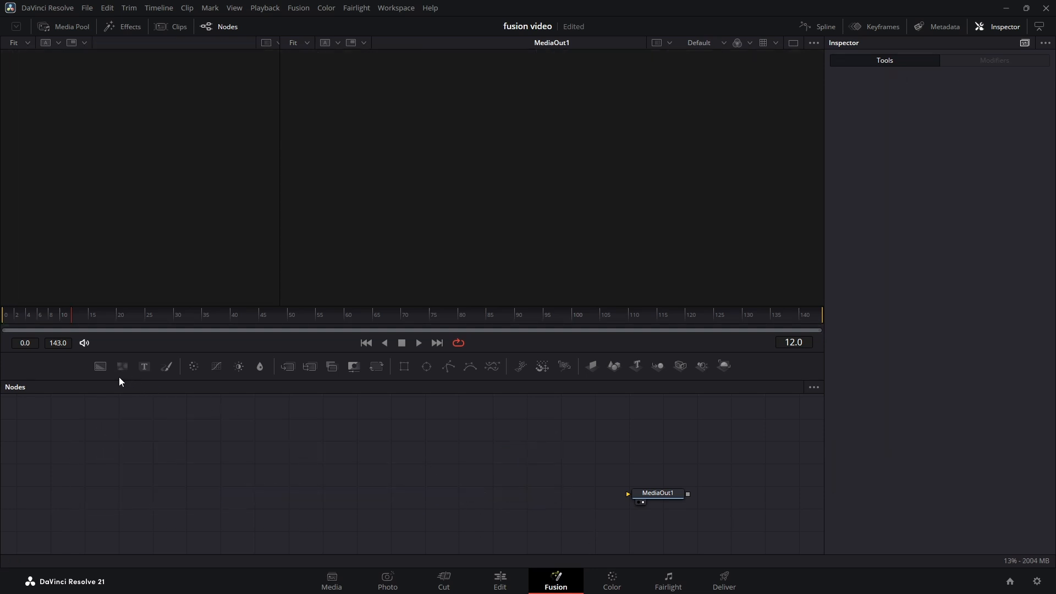
{"action": "left_click_drag", "start_coordinate": [100, 366], "coordinate": [644, 495]}
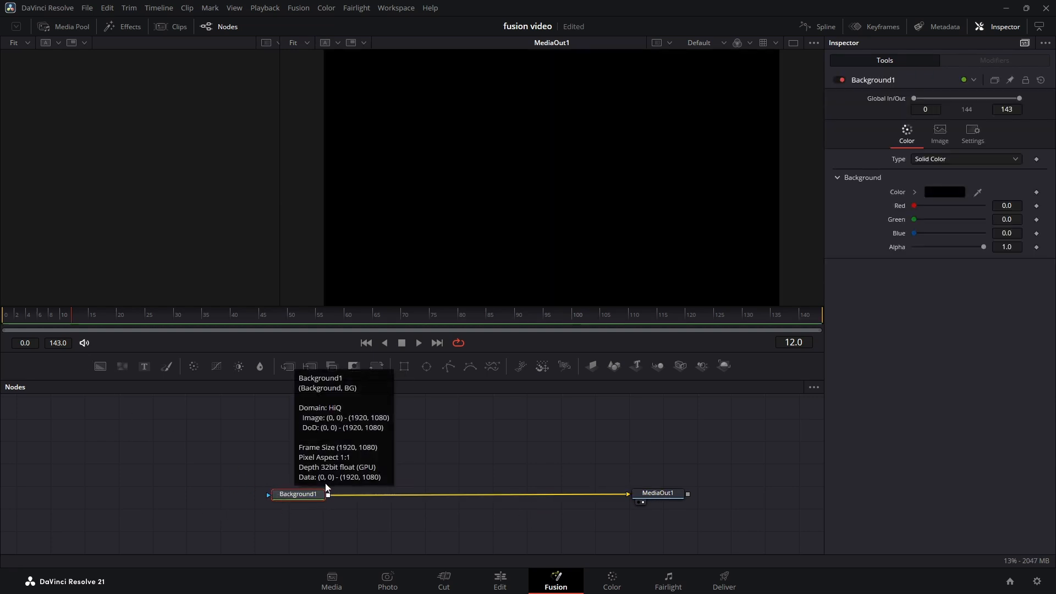
{"action": "left_click", "coordinate": [954, 191]}
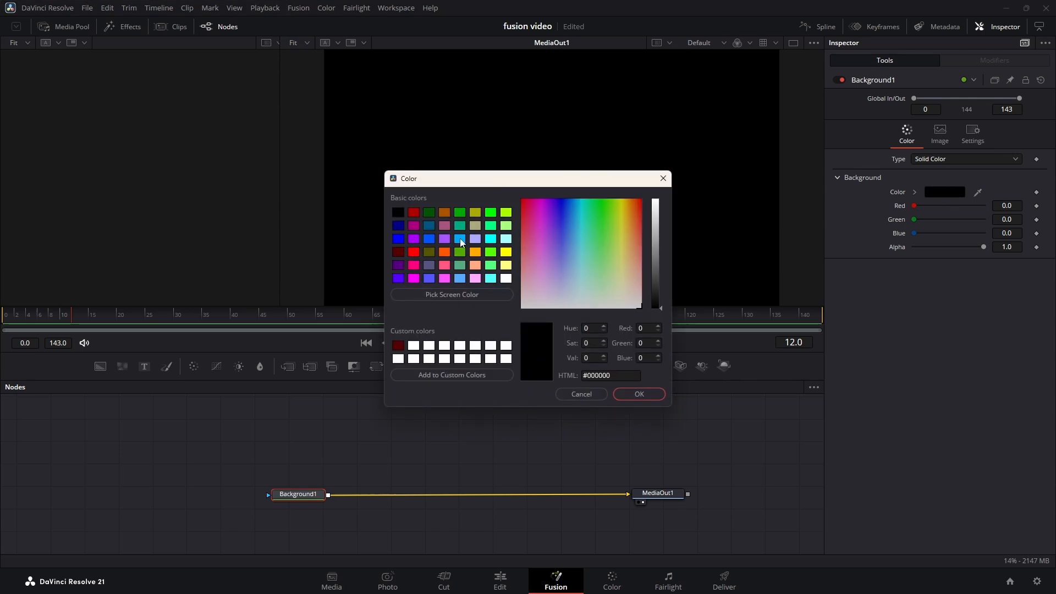
{"action": "left_click", "coordinate": [491, 239]}
{"action": "left_click", "coordinate": [645, 398]}
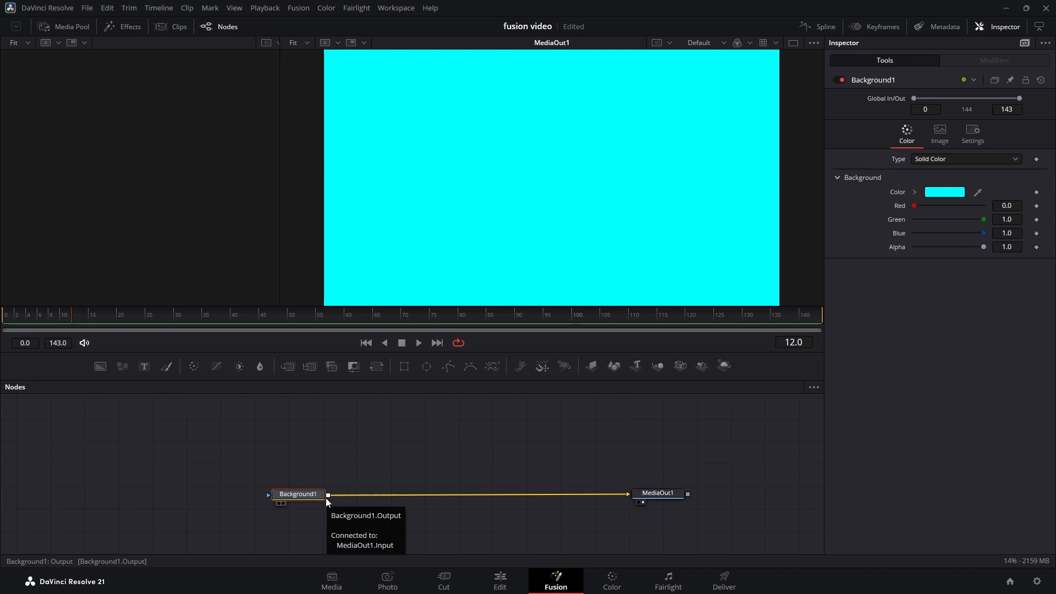
Step: Insert a Grid node between Background1 and MediaOut1
{"action": "key", "text": "shift+space"}
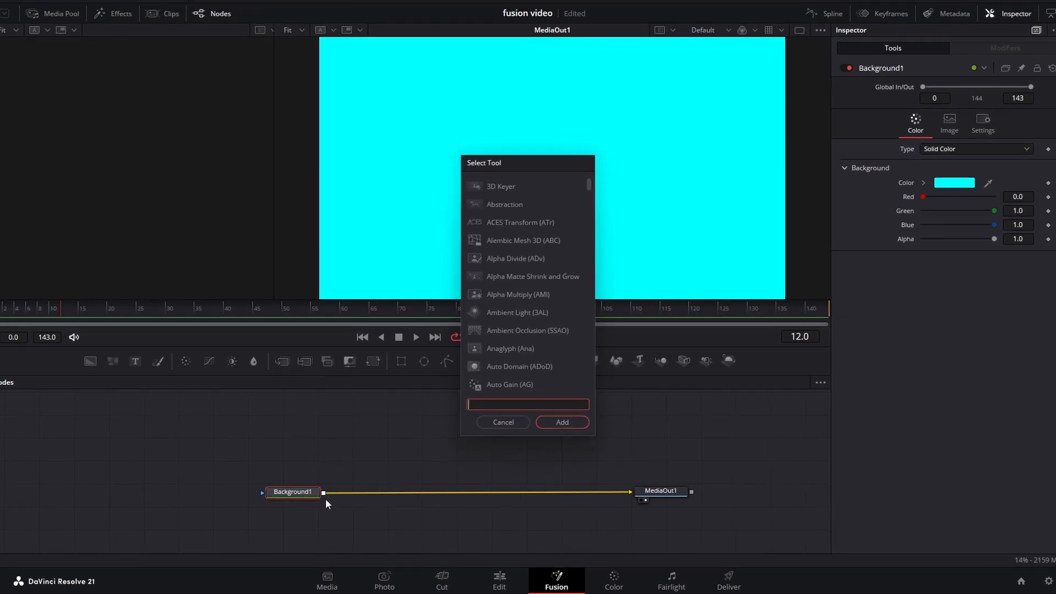
{"action": "type", "text": "gri"}
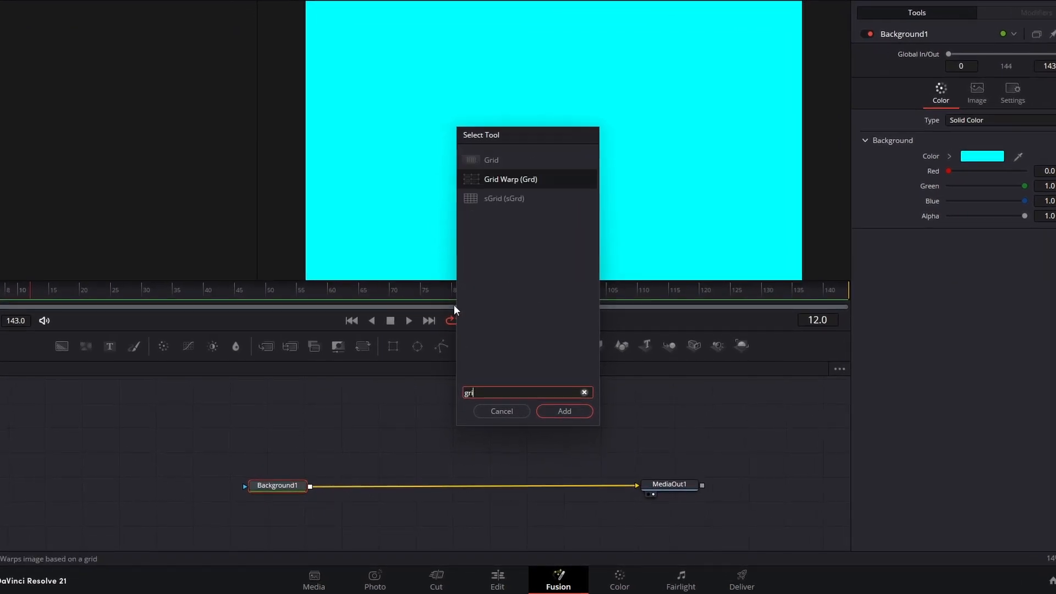
{"action": "double_click", "coordinate": [494, 162]}
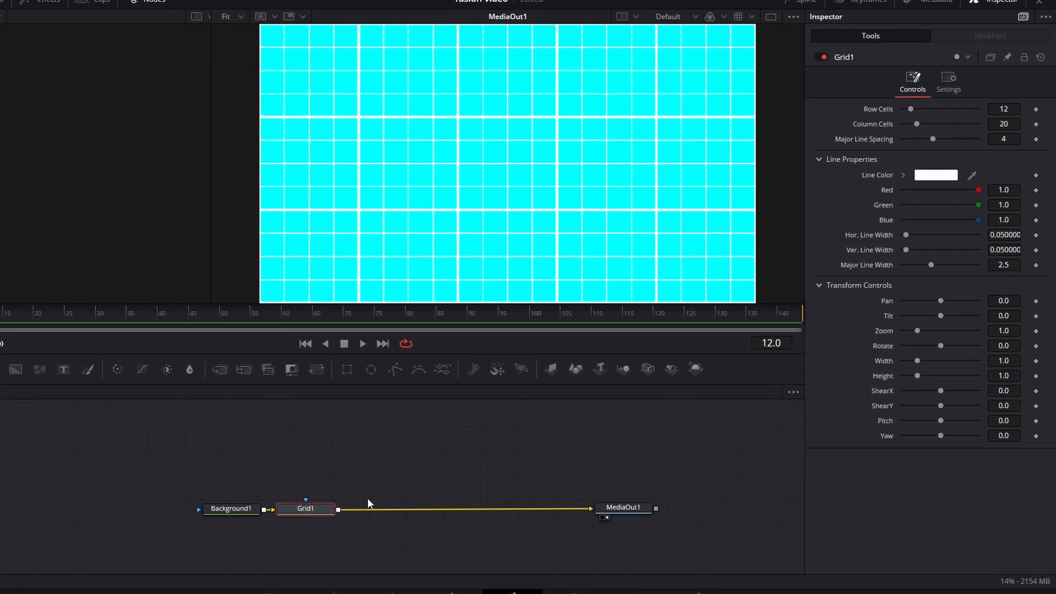
Step: Reduce Grid1's cell counts and major line emphasis, and set its blend to about 0.77
{"action": "left_click_drag", "start_coordinate": [916, 124], "coordinate": [913, 141]}
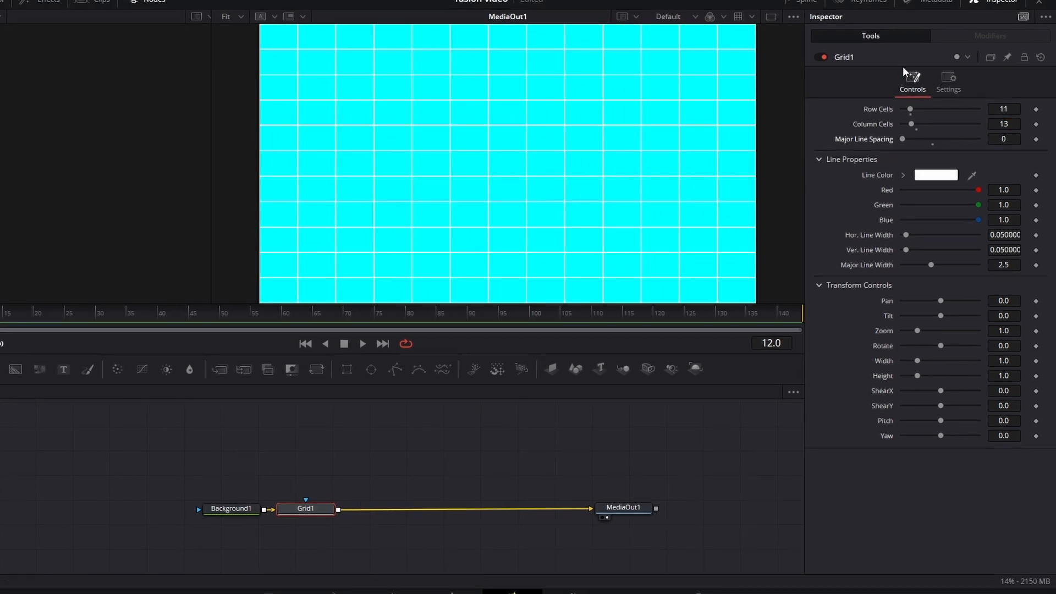
{"action": "left_click", "coordinate": [949, 80]}
{"action": "left_click_drag", "start_coordinate": [979, 122], "coordinate": [961, 123]}
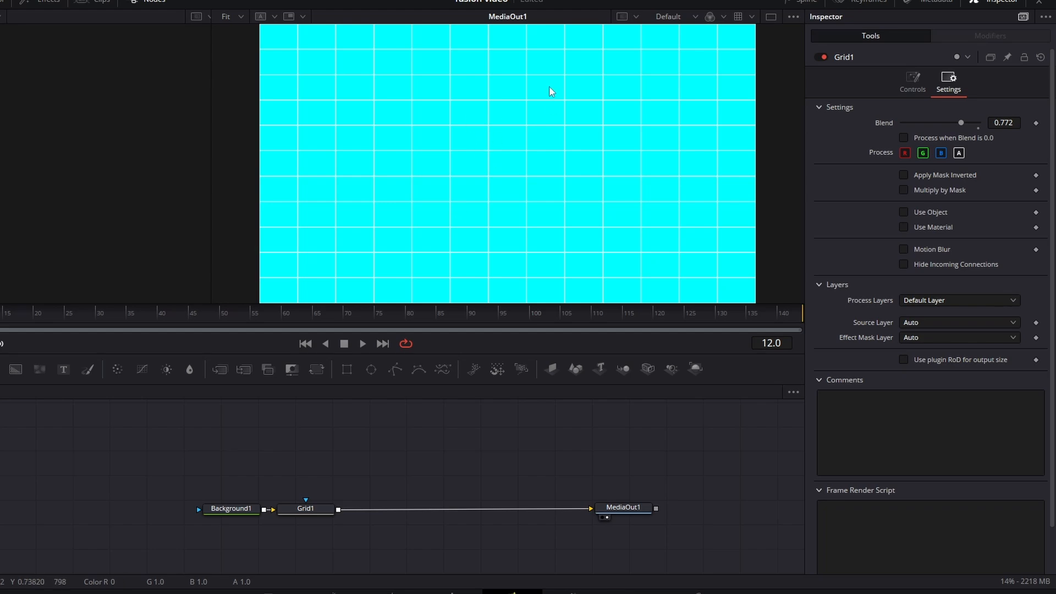
Step: Add the Photo icon image from the media pool as a node above the Grid1–MediaOut1 connection
{"action": "left_click", "coordinate": [36, 17]}
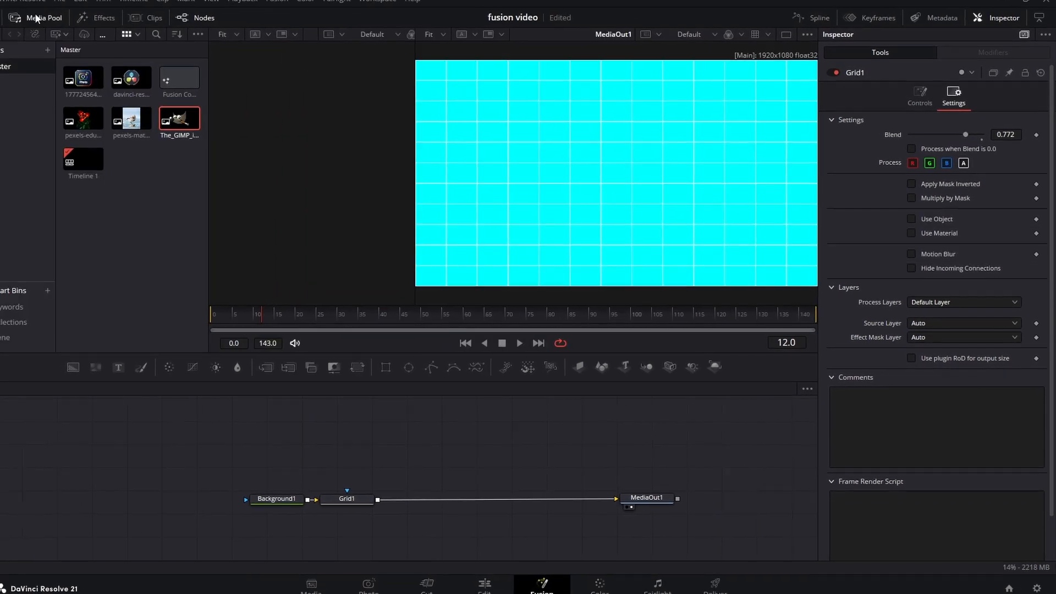
{"action": "left_click_drag", "start_coordinate": [84, 80], "coordinate": [493, 443]}
{"action": "left_click", "coordinate": [69, 28]}
Step: Connect the Photo icon's output to Grid1's output to auto-create a Merge node, and delete that Merge
{"action": "left_click_drag", "start_coordinate": [521, 435], "coordinate": [395, 498]}
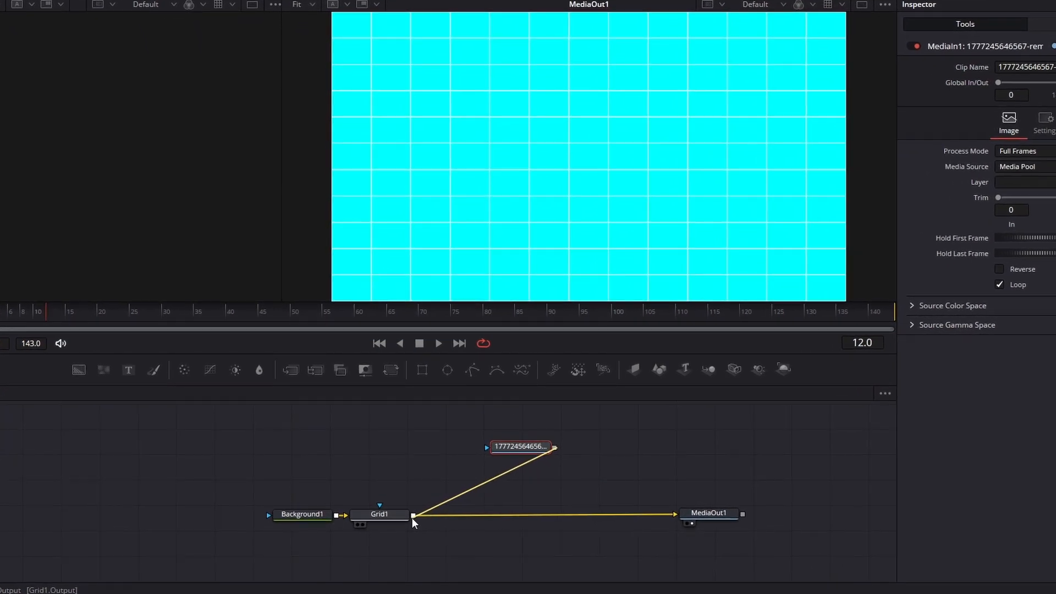
{"action": "left_click_drag", "start_coordinate": [412, 518], "coordinate": [412, 518]}
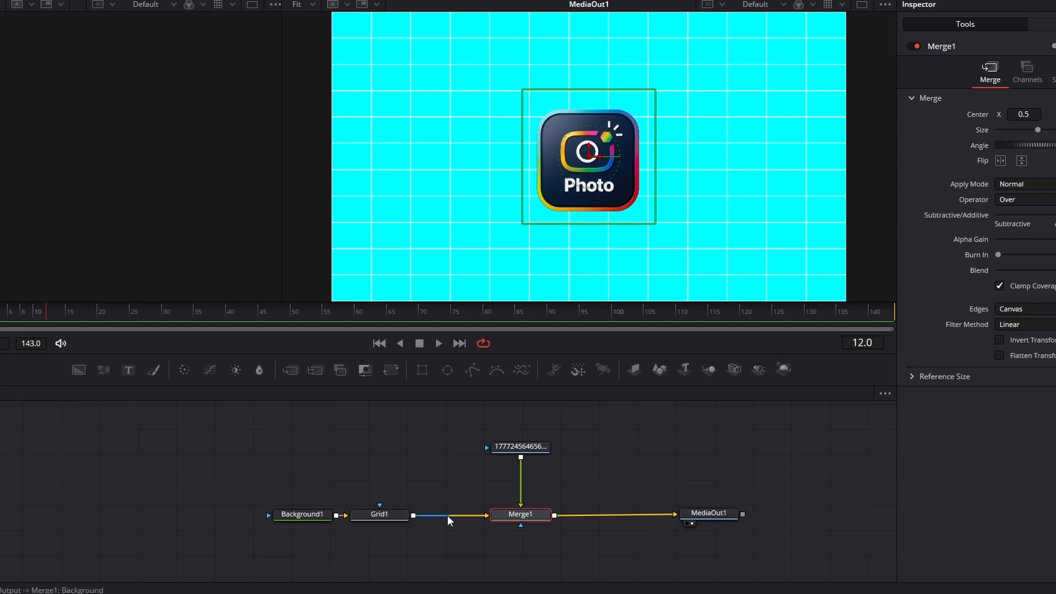
{"action": "key", "text": "Delete"}
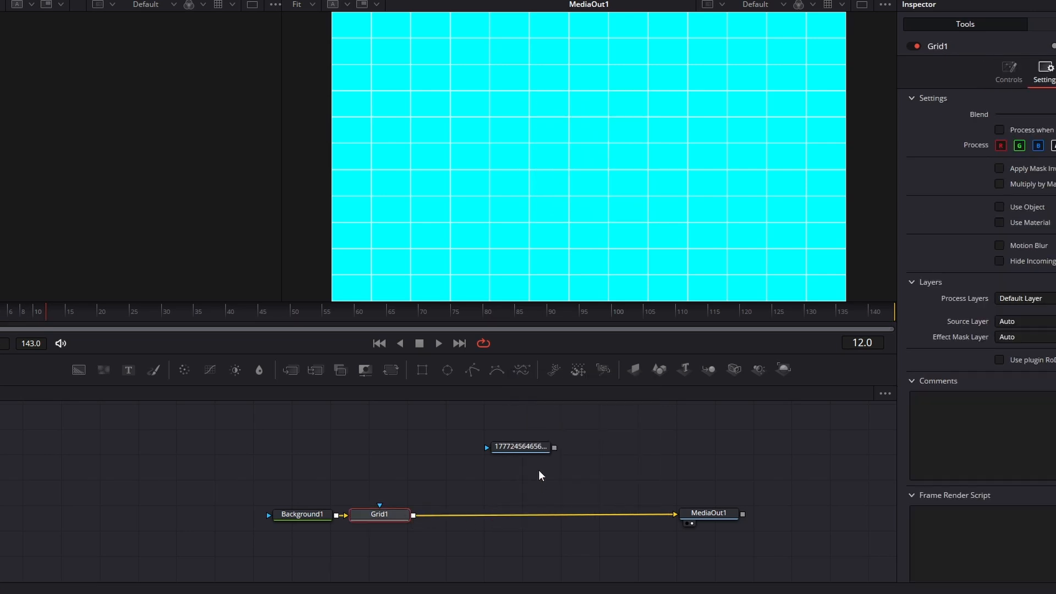
Step: Insert a Merge node between Grid1 and MediaOut1, connect the Photo icon to its foreground, and display MediaOut1 in the viewer
{"action": "left_click_drag", "start_coordinate": [290, 369], "coordinate": [513, 517]}
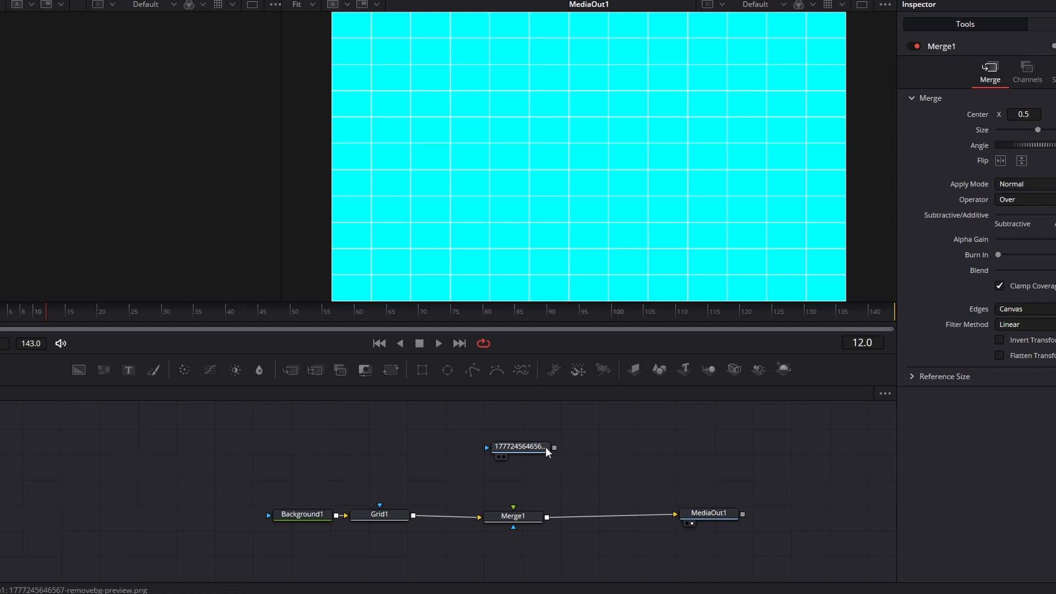
{"action": "left_click", "coordinate": [529, 450]}
{"action": "left_click", "coordinate": [503, 457]}
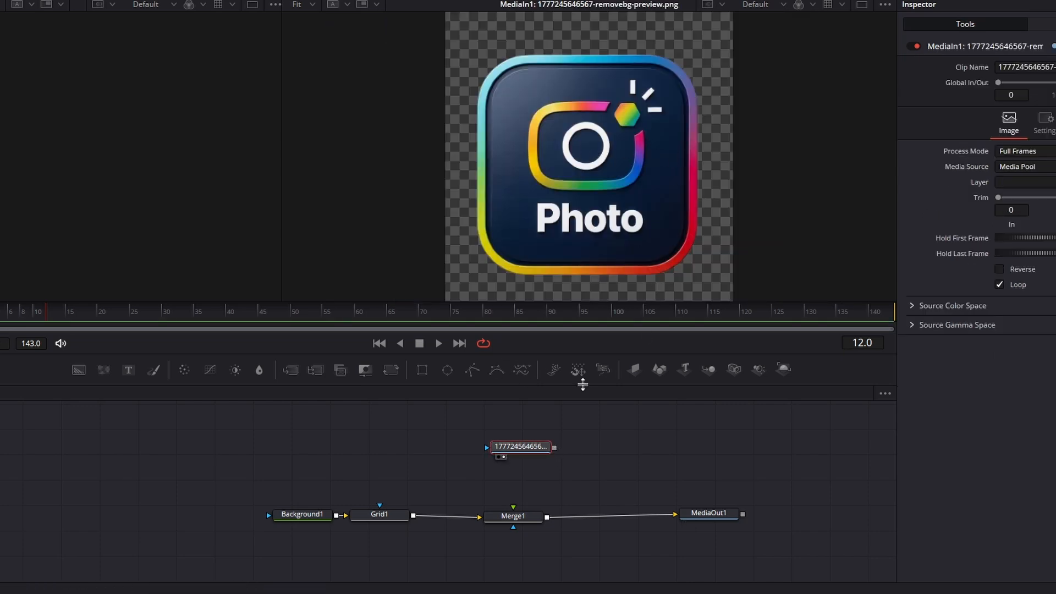
{"action": "left_click_drag", "start_coordinate": [523, 501], "coordinate": [510, 513]}
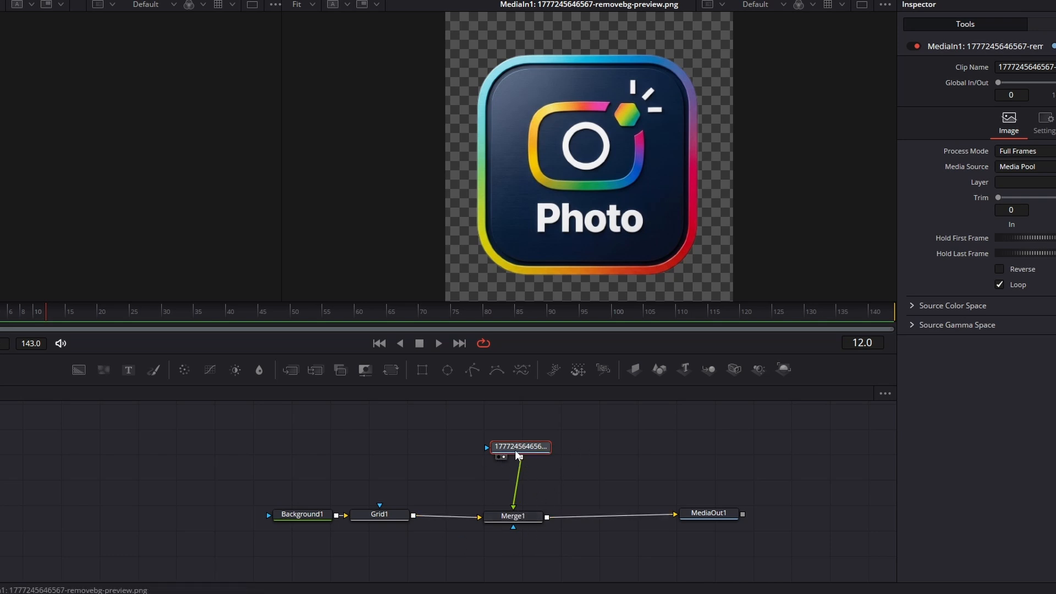
{"action": "left_click_drag", "start_coordinate": [522, 450], "coordinate": [517, 458]}
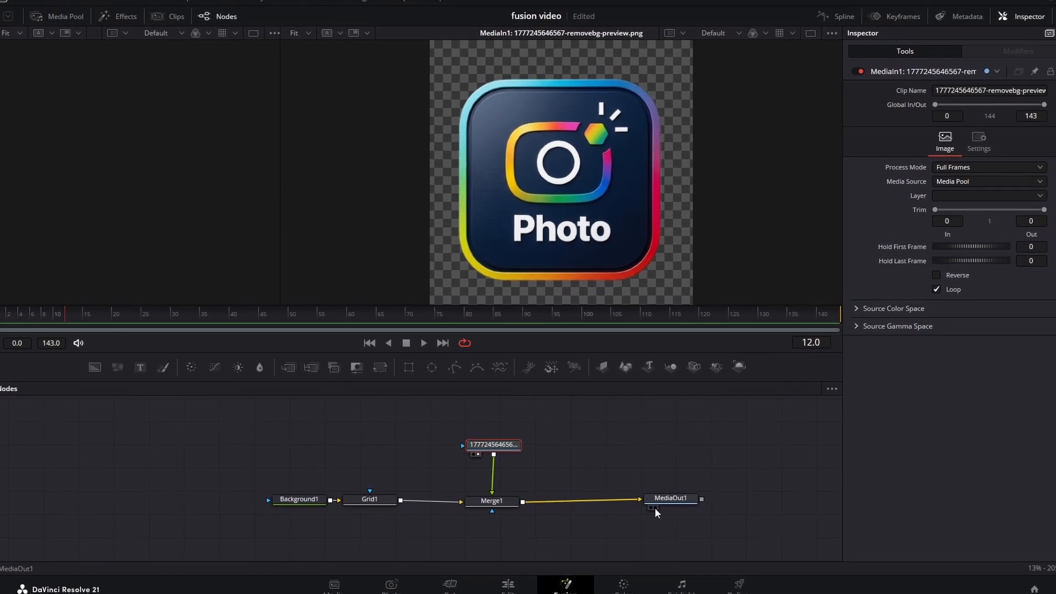
{"action": "left_click", "coordinate": [670, 513]}
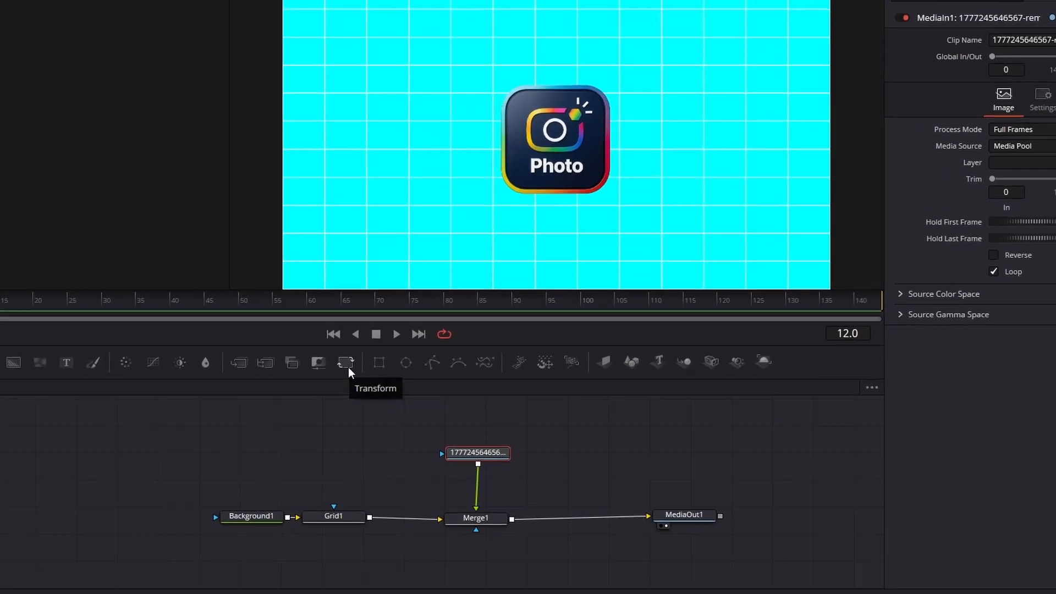
Step: Insert a Transform node after the Photo icon and keyframe its size at frame 0 to about 0.31
{"action": "left_click", "coordinate": [347, 368]}
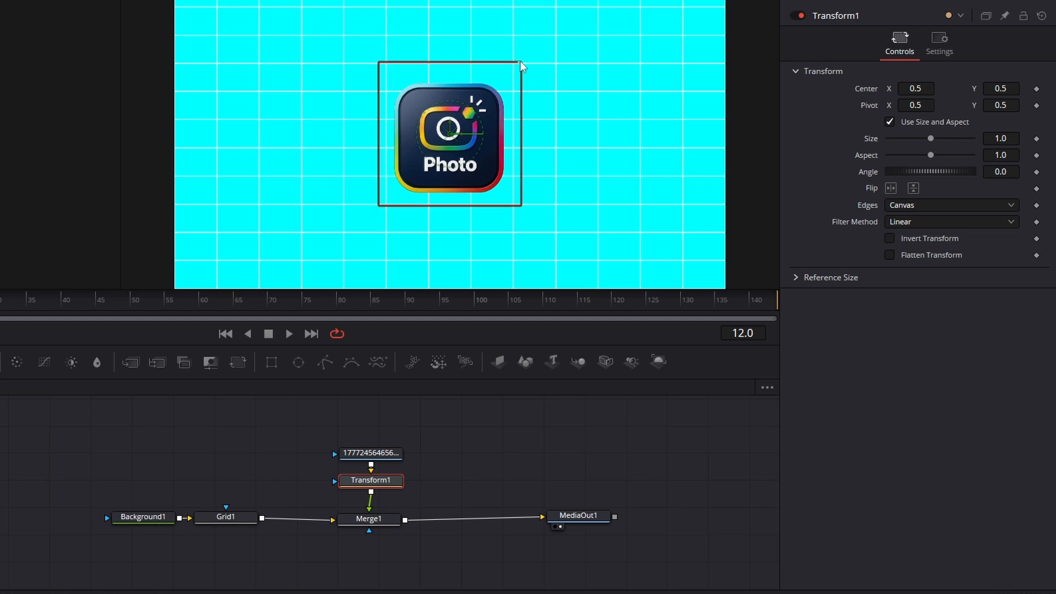
{"action": "left_click_drag", "start_coordinate": [521, 63], "coordinate": [561, 71]}
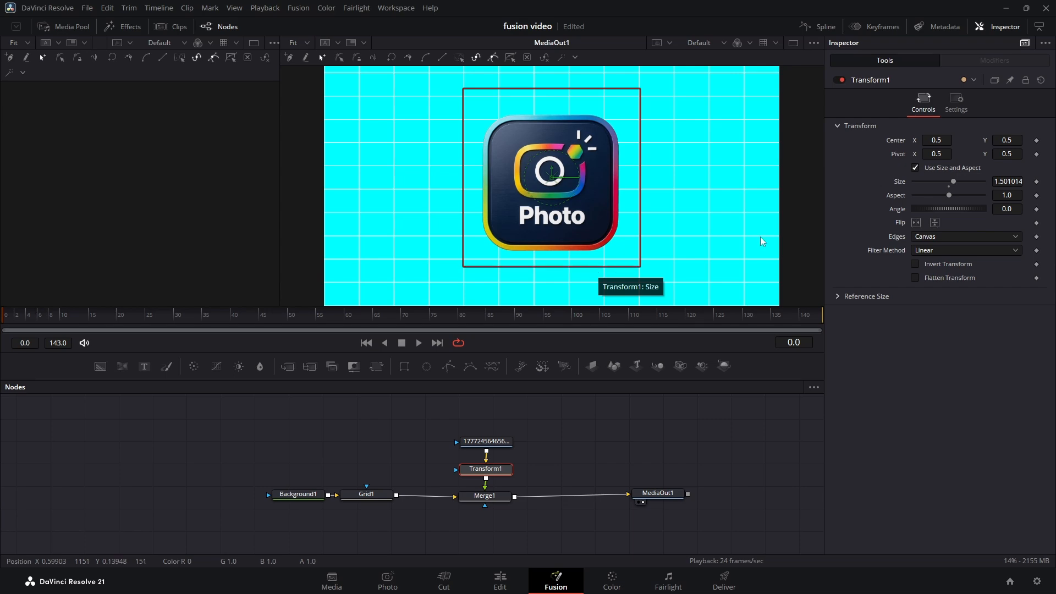
{"action": "left_click", "coordinate": [1037, 181]}
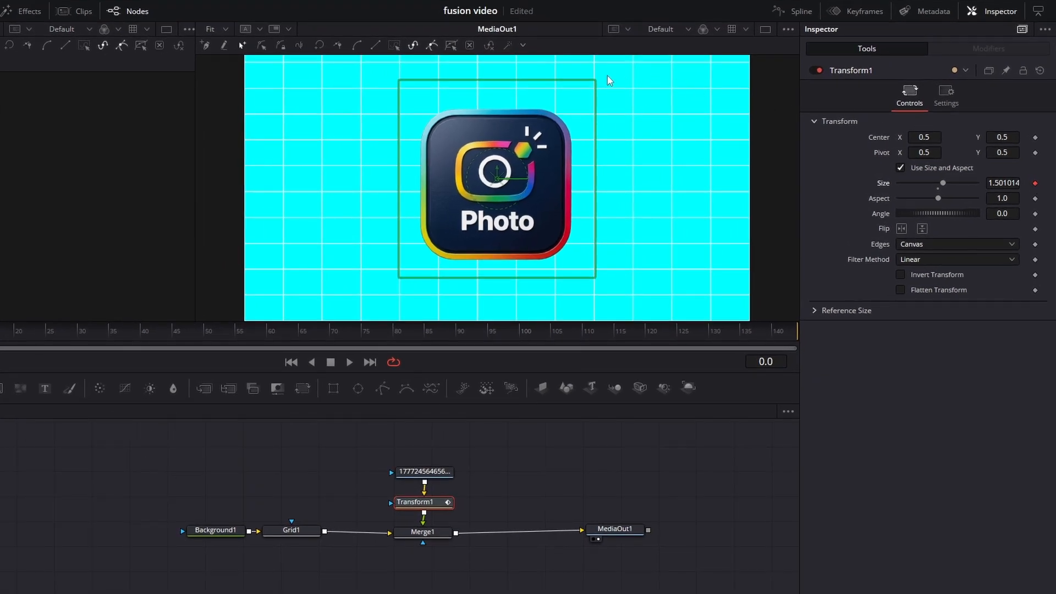
{"action": "left_click_drag", "start_coordinate": [598, 83], "coordinate": [517, 158]}
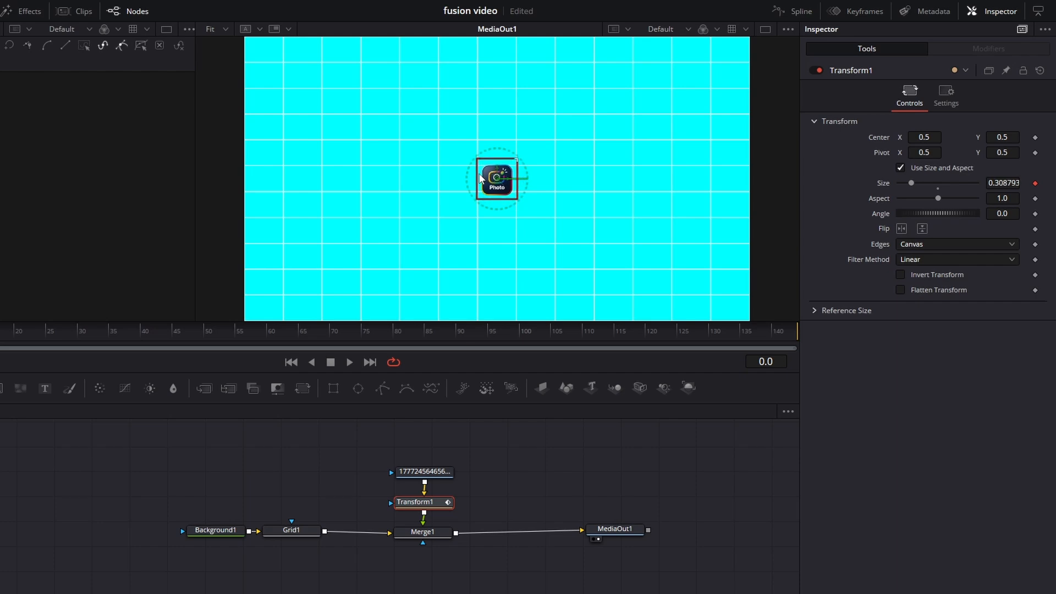
Step: Keyframe Transform1's size at frame 56 to about 1.91
{"action": "left_click", "coordinate": [173, 341]}
{"action": "left_click_drag", "start_coordinate": [173, 341], "coordinate": [237, 342]}
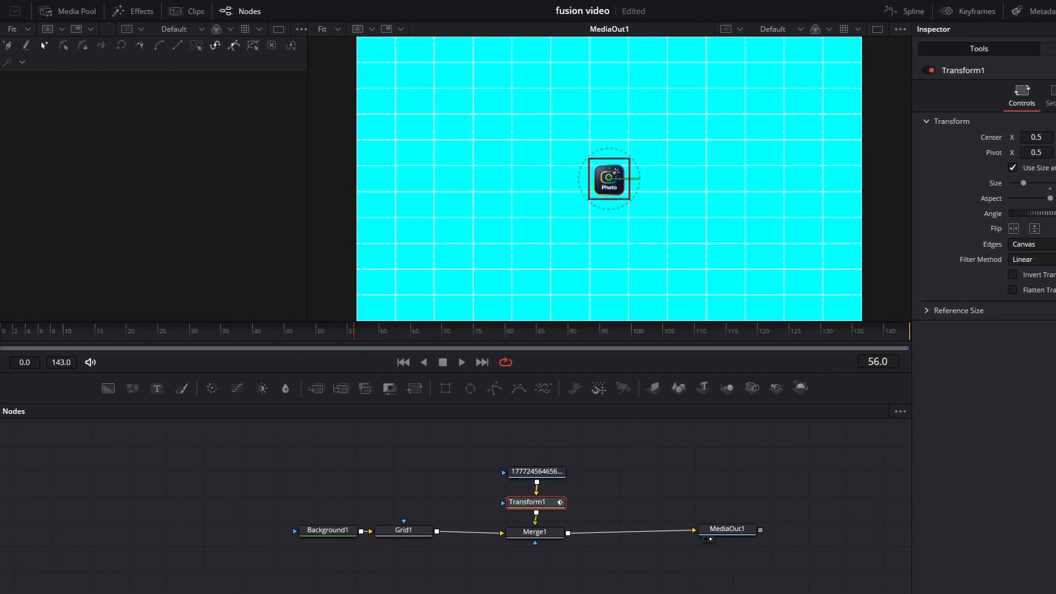
{"action": "left_click_drag", "start_coordinate": [629, 158], "coordinate": [681, 105]}
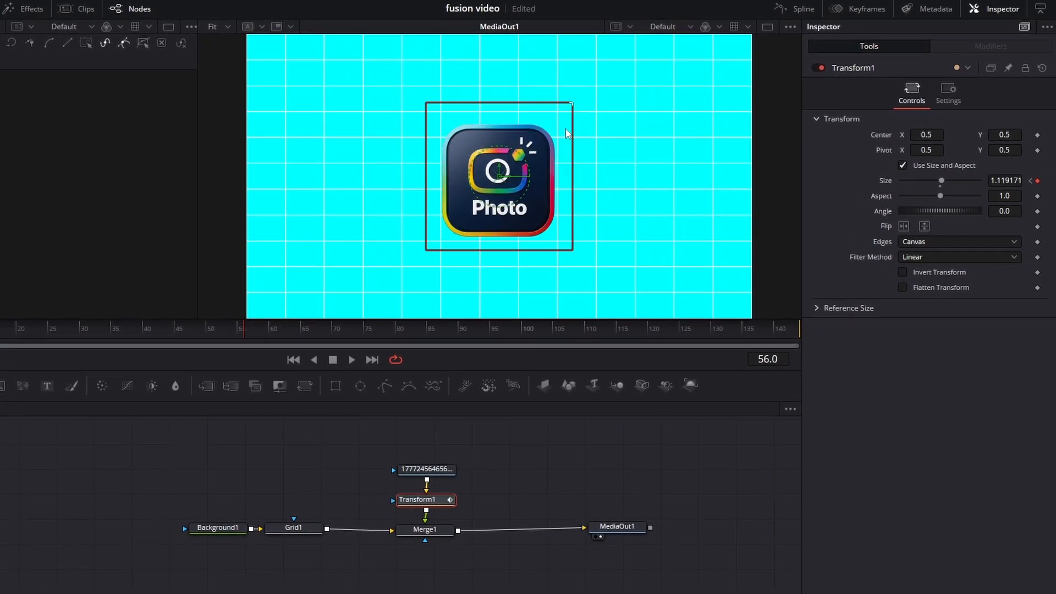
{"action": "left_click_drag", "start_coordinate": [565, 130], "coordinate": [581, 115]}
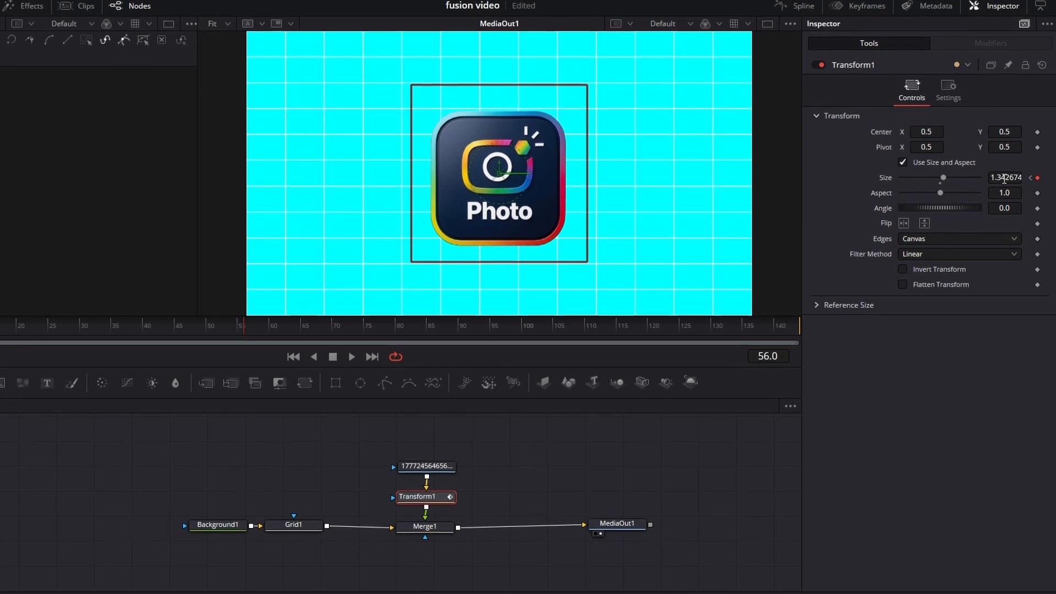
{"action": "left_click_drag", "start_coordinate": [1004, 178], "coordinate": [1044, 171]}
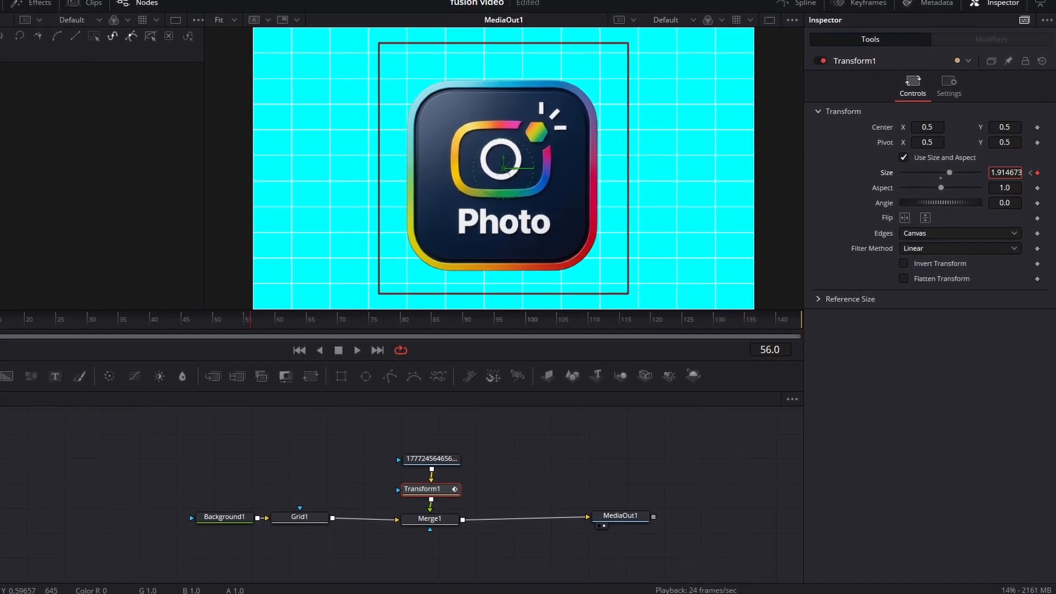
Step: Play the icon's scaling animation from frame 0 and stop playback
{"action": "left_click_drag", "start_coordinate": [226, 318], "coordinate": [0, 318]}
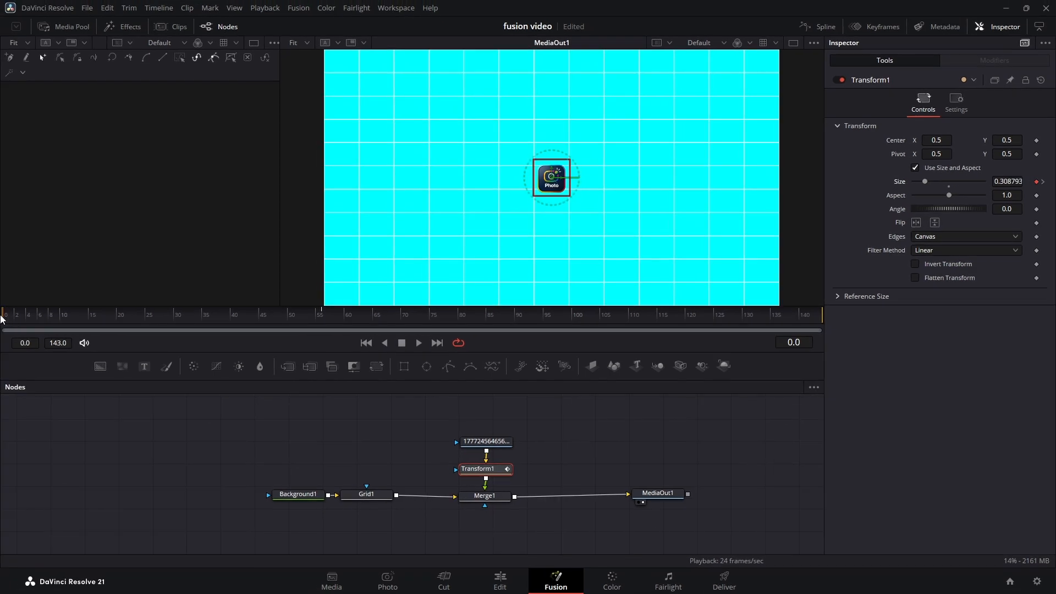
{"action": "left_click", "coordinate": [416, 345]}
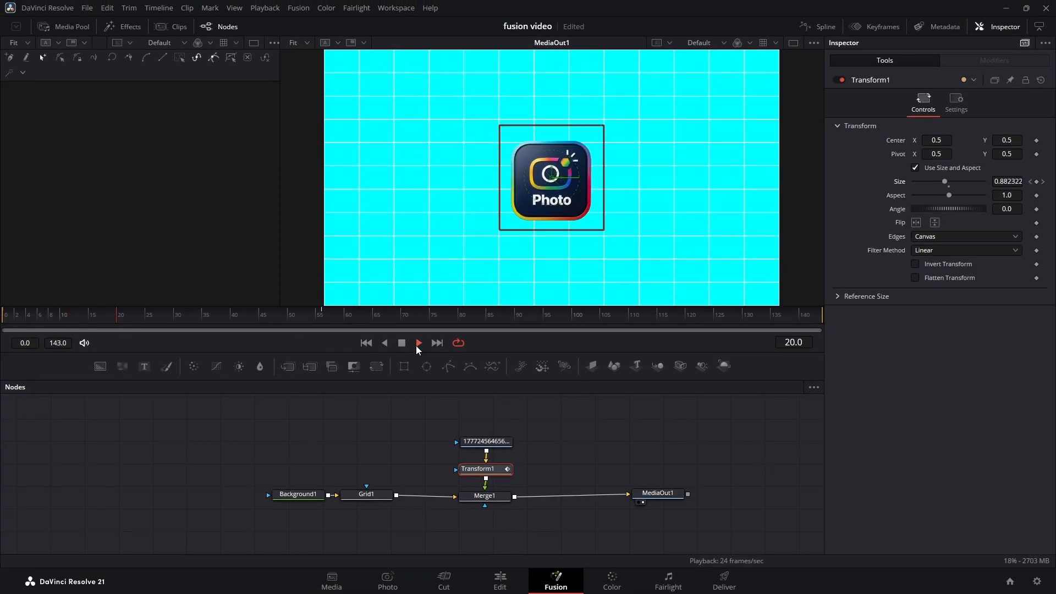
{"action": "left_click", "coordinate": [402, 344]}
Step: Inspect Background1 and MediaOut1, and space Background1, the Photo icon and Transform1 farther from Grid1 and Merge1
{"action": "left_click", "coordinate": [353, 438]}
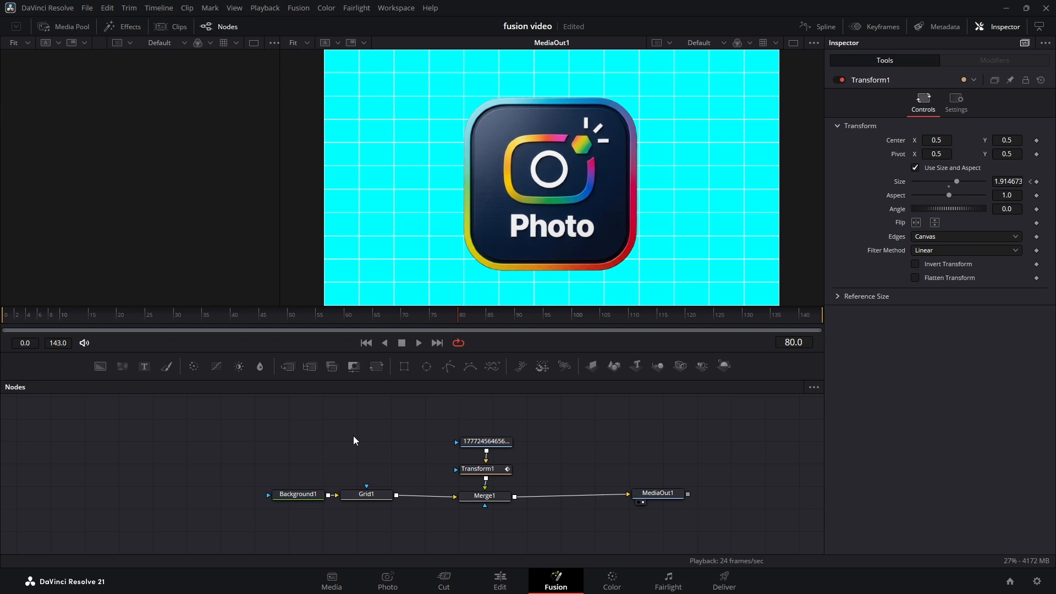
{"action": "left_click", "coordinate": [294, 495]}
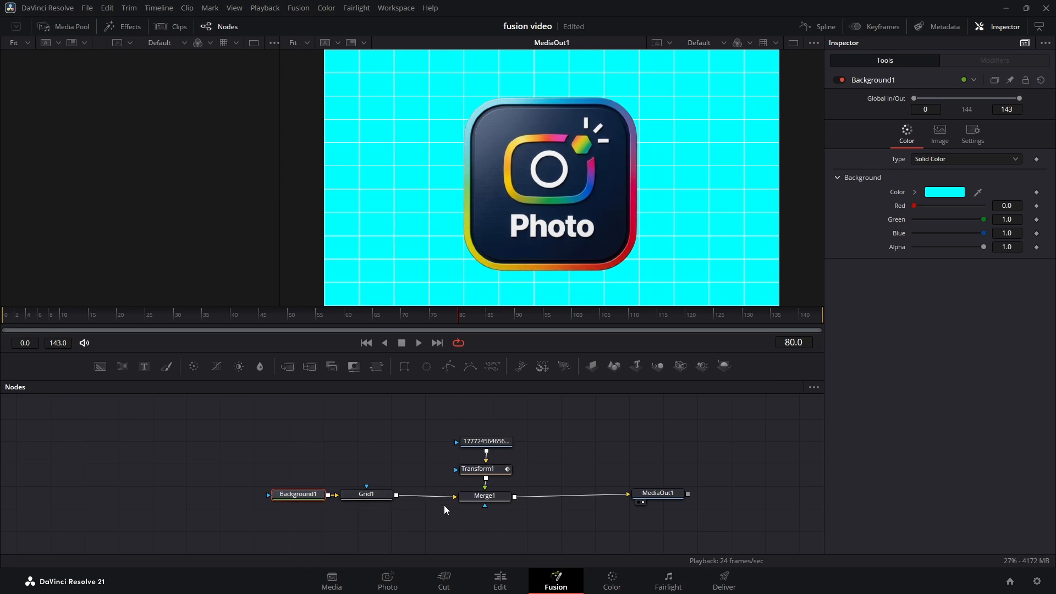
{"action": "left_click", "coordinate": [660, 494]}
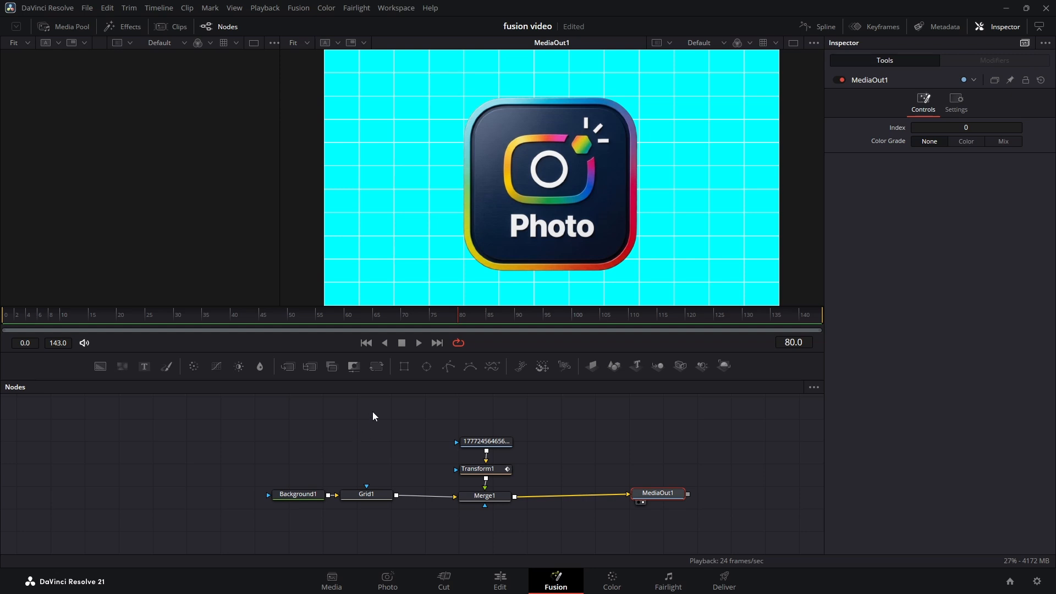
{"action": "left_click_drag", "start_coordinate": [372, 411], "coordinate": [513, 513]}
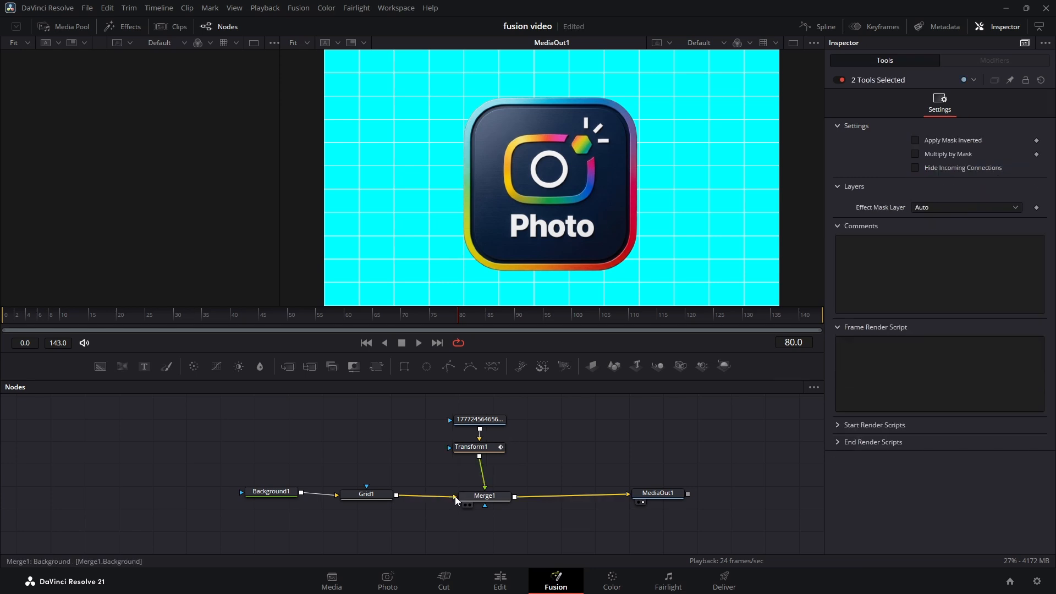
Step: Swap Merge1's inputs by disconnecting both, connecting Grid1 to its foreground and Transform1 to its background
{"action": "mouse_move", "coordinate": [449, 502]}
{"action": "left_mouse_down"}
{"action": "mouse_move", "coordinate": [435, 485]}
{"action": "mouse_move", "coordinate": [464, 491]}
{"action": "mouse_move", "coordinate": [434, 487]}
{"action": "left_mouse_up"}
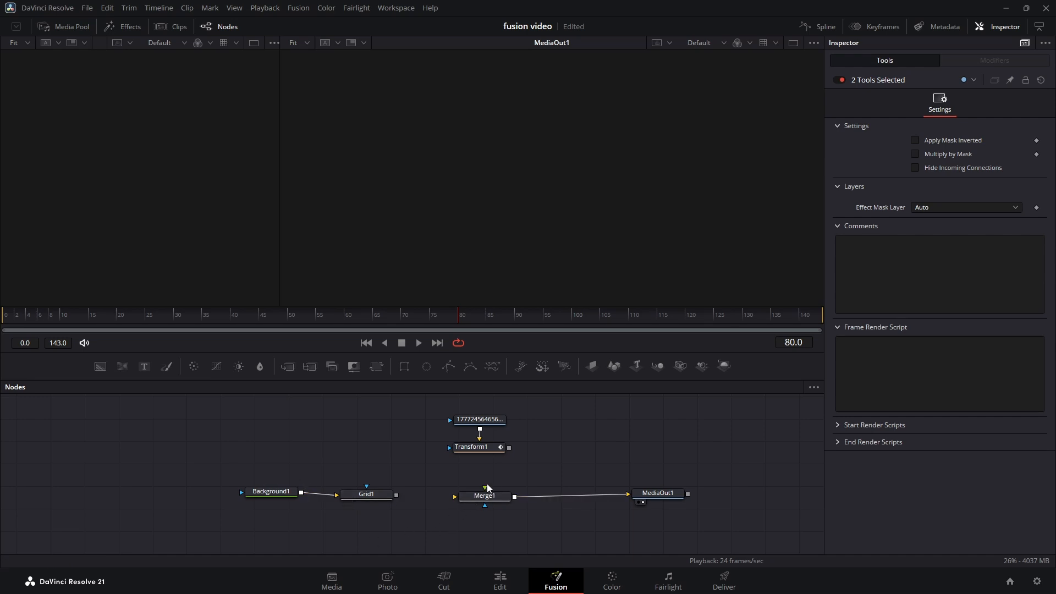
{"action": "left_click_drag", "start_coordinate": [398, 498], "coordinate": [484, 495]}
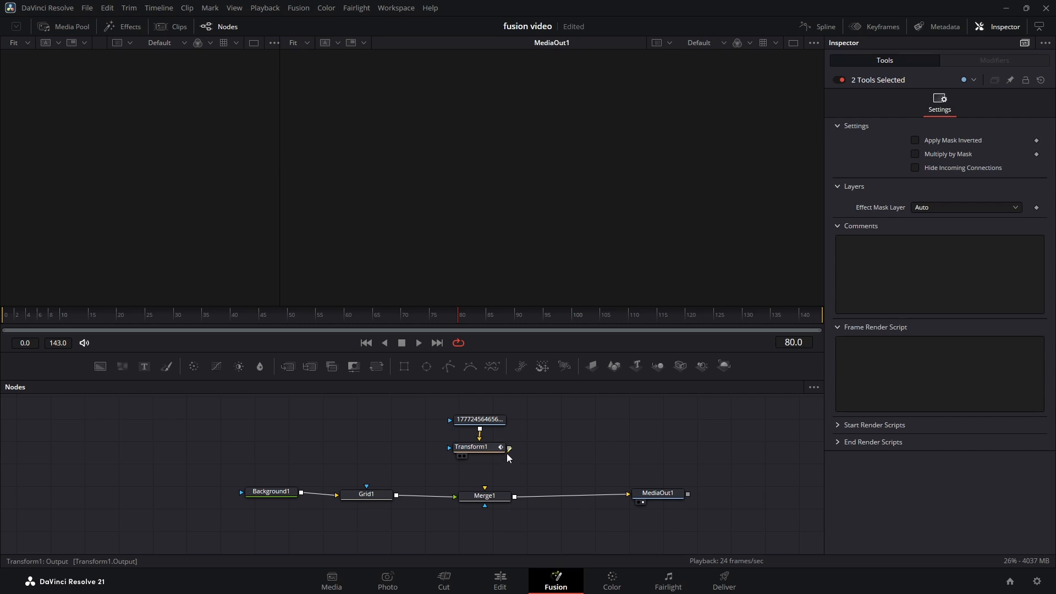
{"action": "left_click_drag", "start_coordinate": [508, 455], "coordinate": [485, 488]}
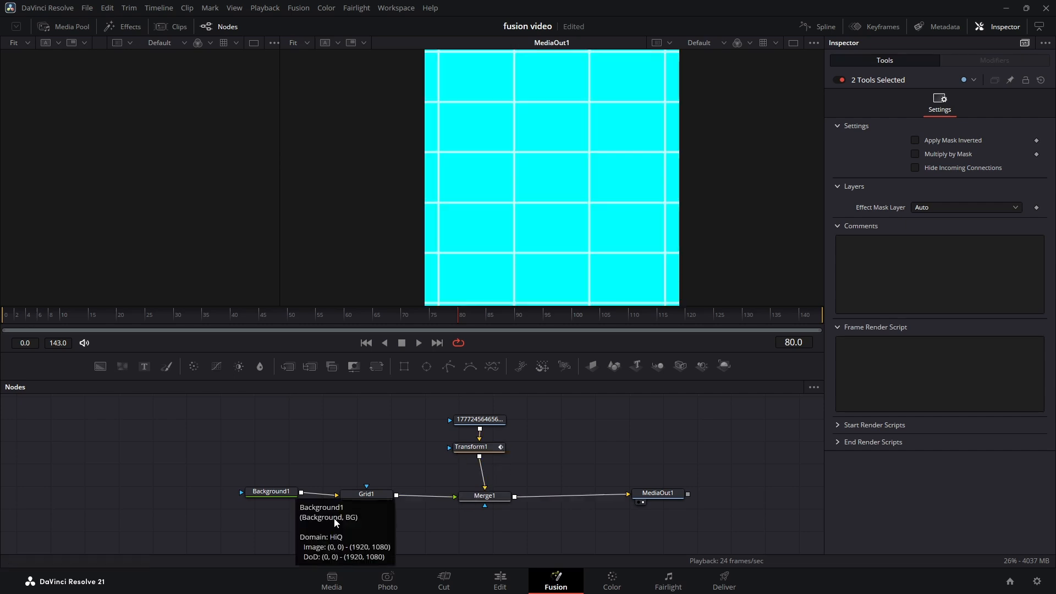
Step: Shift the Transform1 node slightly sideways and display its output in the viewer
{"action": "left_click_drag", "start_coordinate": [471, 447], "coordinate": [485, 446]}
{"action": "left_click", "coordinate": [478, 454]}
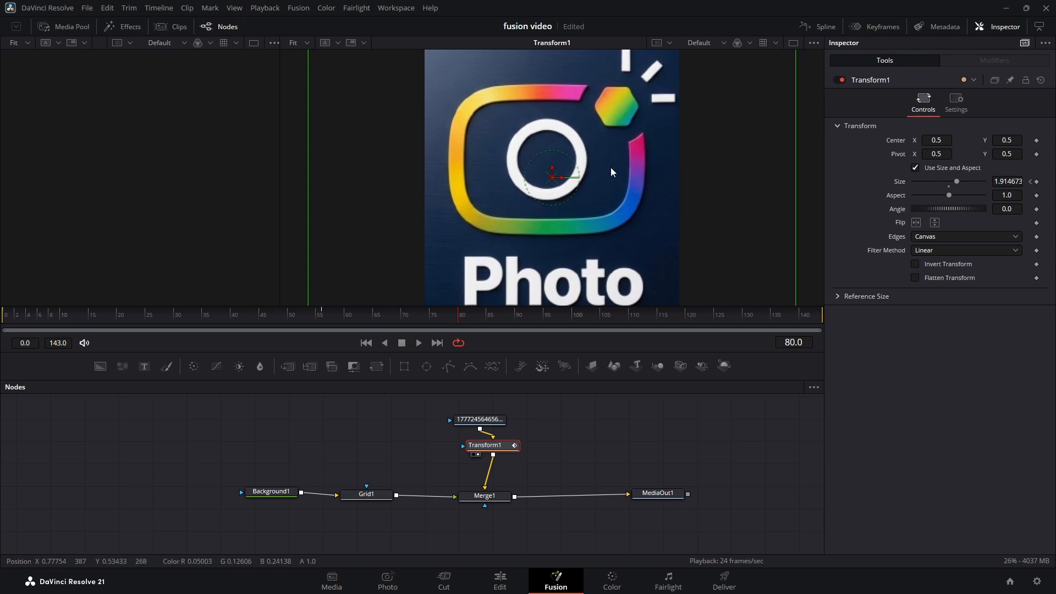
Step: Display Transform1 in the empty viewer and MediaOut1 in the other one, and inspect Background1's color settings
{"action": "left_click", "coordinate": [473, 454]}
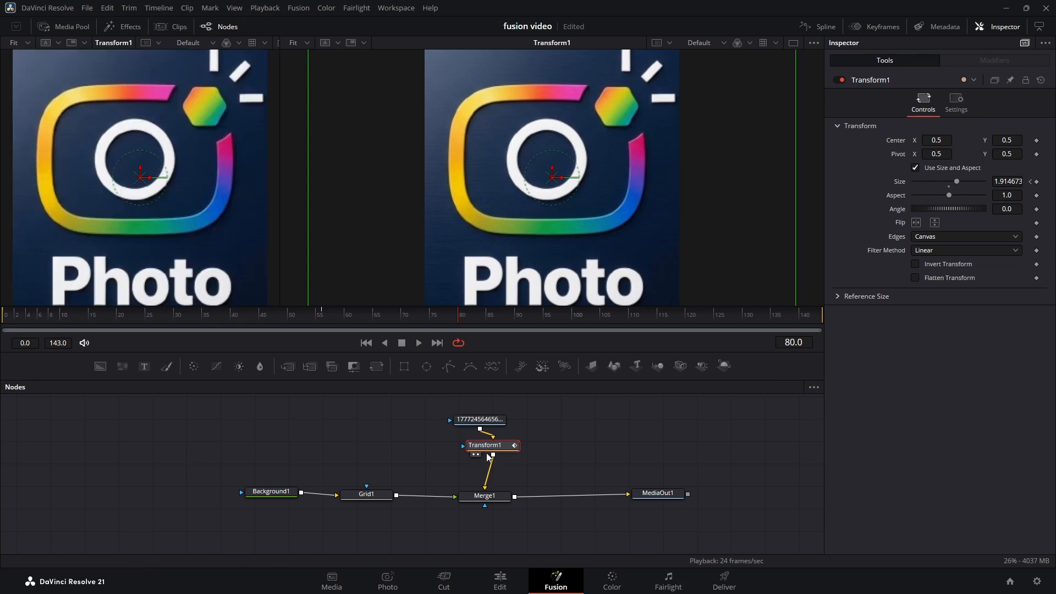
{"action": "left_click", "coordinate": [289, 492]}
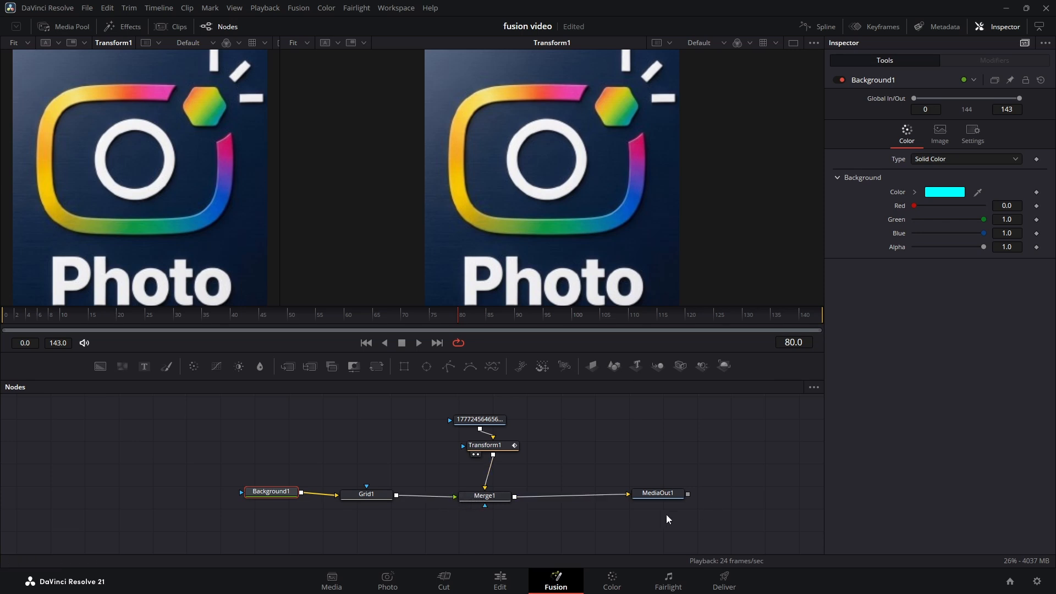
{"action": "left_click", "coordinate": [642, 502]}
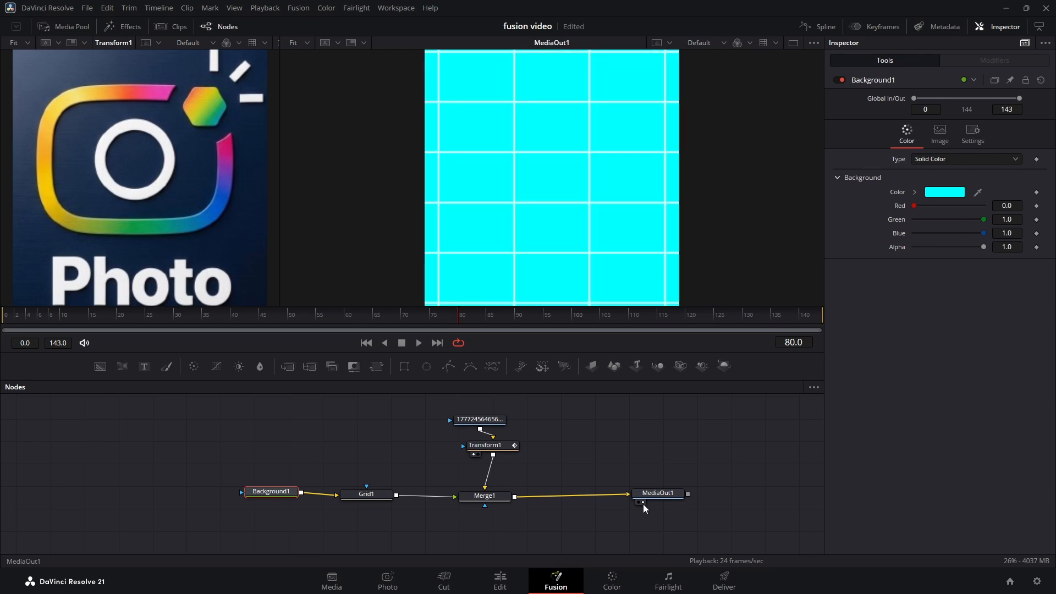
{"action": "left_click_drag", "start_coordinate": [657, 493], "coordinate": [662, 497]}
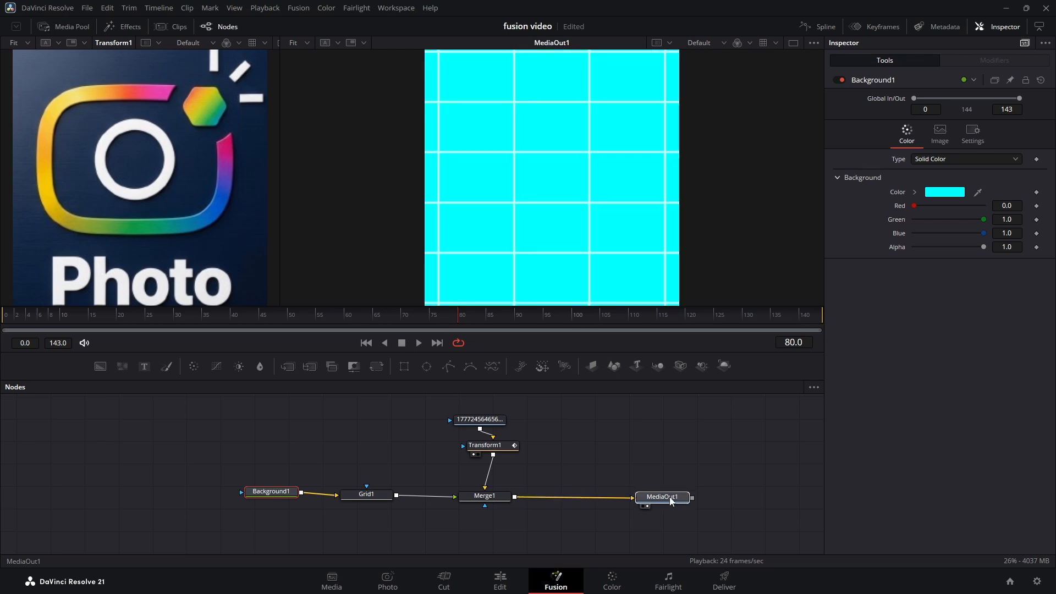
{"action": "left_click", "coordinate": [278, 491]}
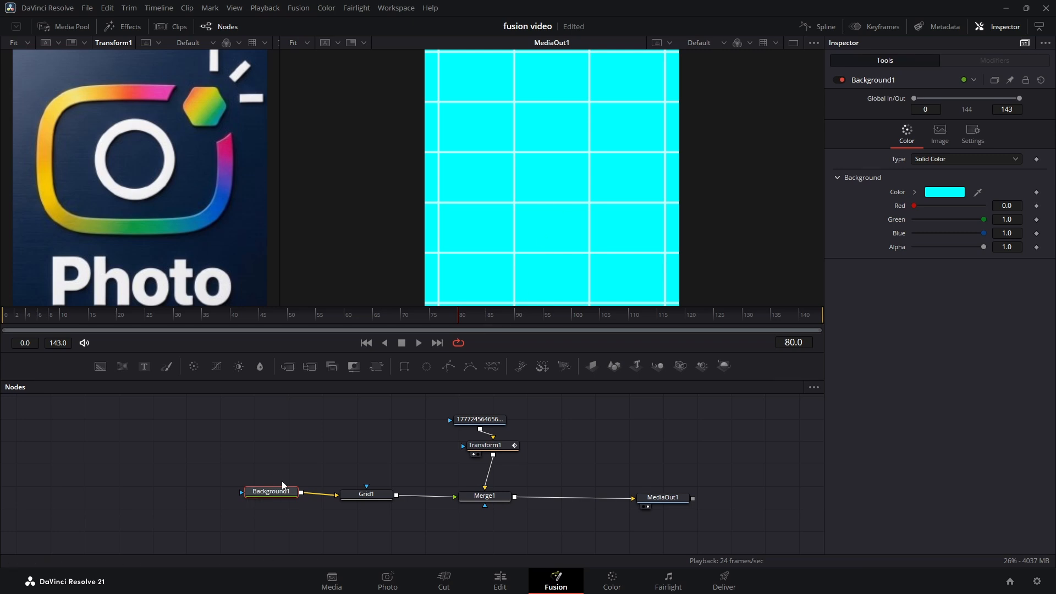
Step: Insert a Transform node between Grid1 and Merge1 and set its size to 0.268
{"action": "left_click_drag", "start_coordinate": [379, 368], "coordinate": [426, 498]}
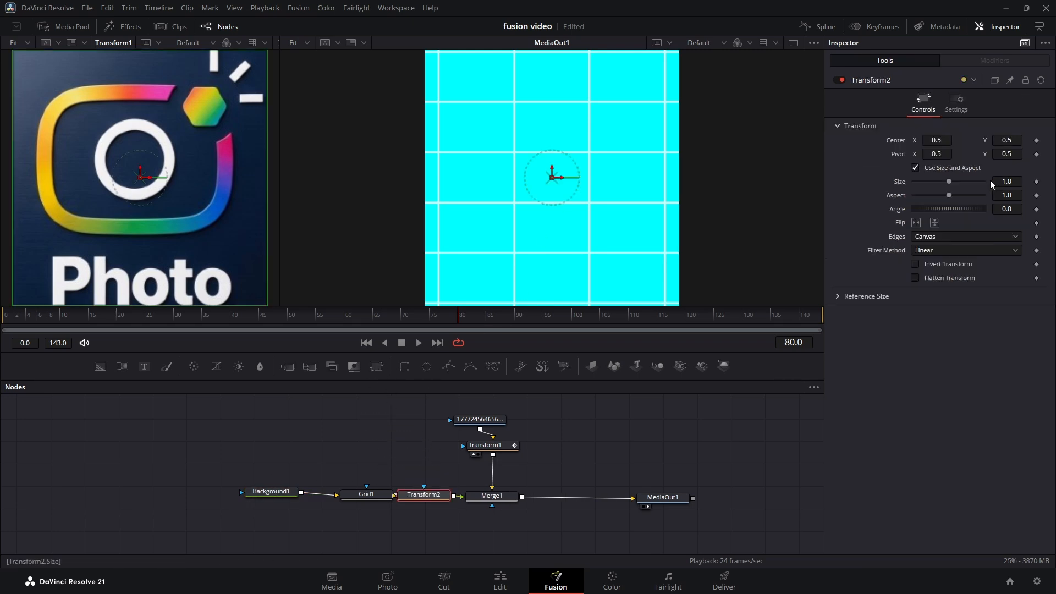
{"action": "left_click_drag", "start_coordinate": [953, 182], "coordinate": [924, 186]}
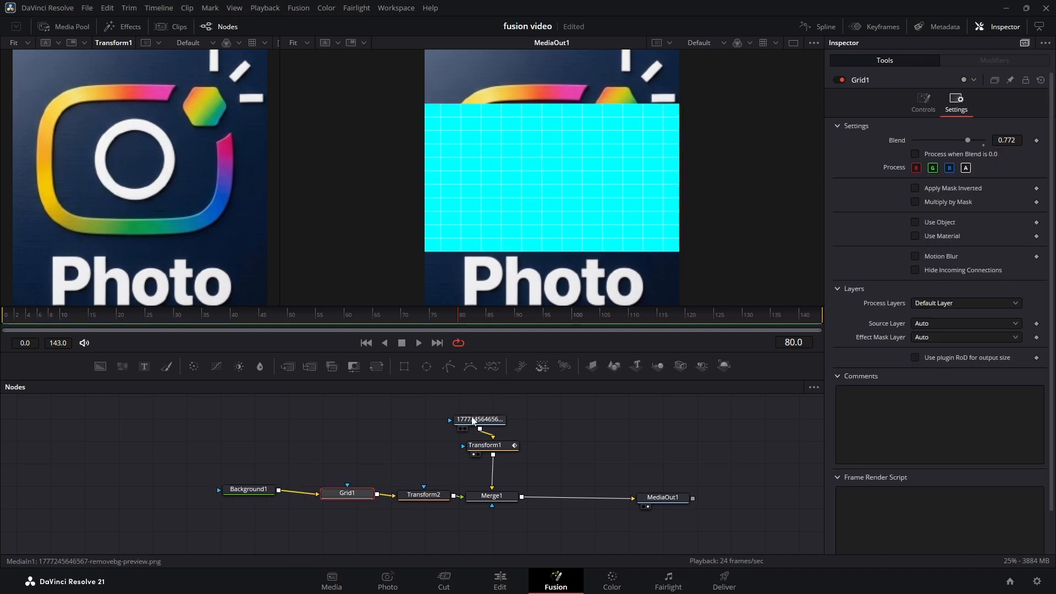
{"action": "mouse_move", "coordinate": [483, 419]}
{"action": "left_mouse_down"}
{"action": "mouse_move", "coordinate": [530, 416]}
{"action": "mouse_move", "coordinate": [488, 419]}
{"action": "left_mouse_up"}
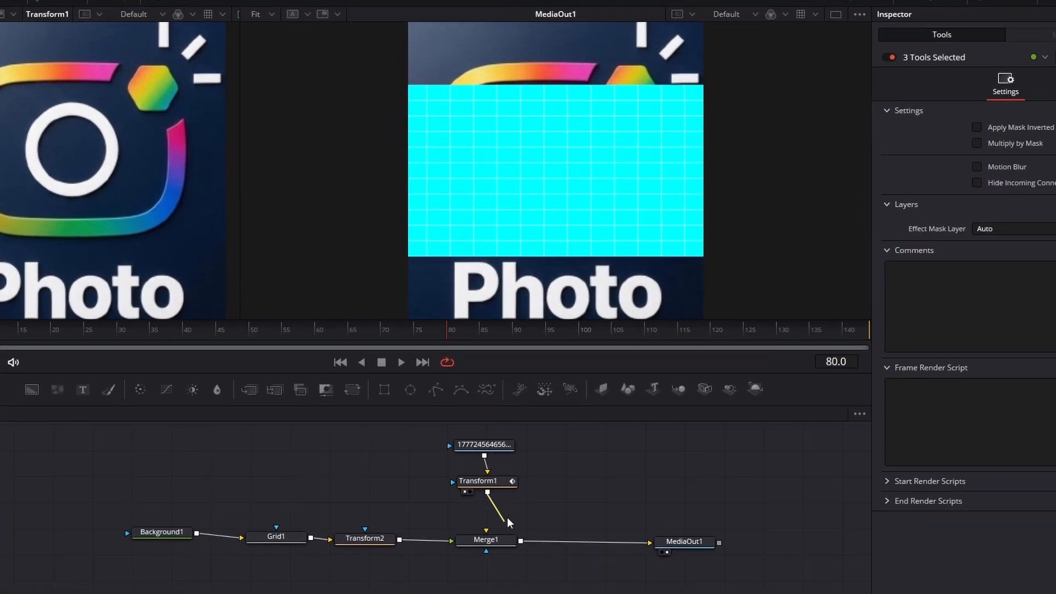
Step: Disconnect Merge1's inputs, then connect Transform2 to its background and Transform1 to its foreground
{"action": "left_click_drag", "start_coordinate": [507, 516], "coordinate": [507, 516]}
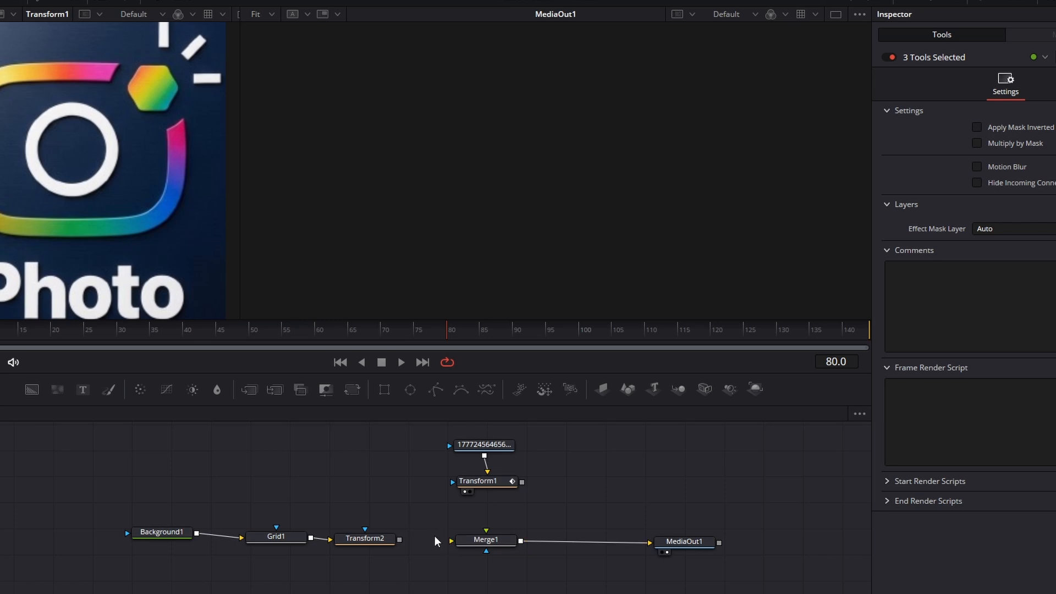
{"action": "left_click_drag", "start_coordinate": [404, 540], "coordinate": [451, 541]}
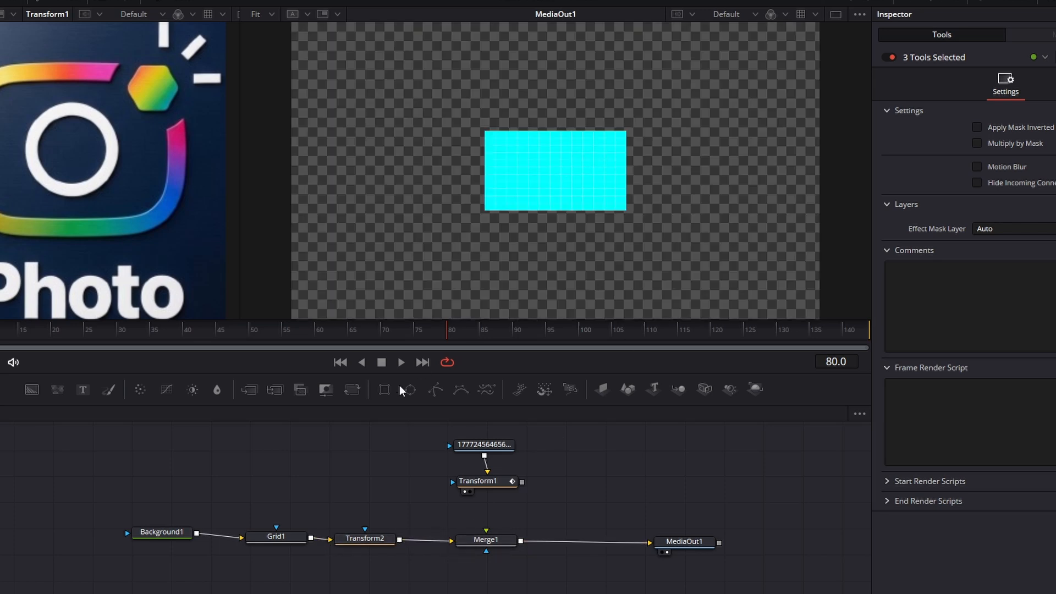
{"action": "left_click", "coordinate": [384, 545]}
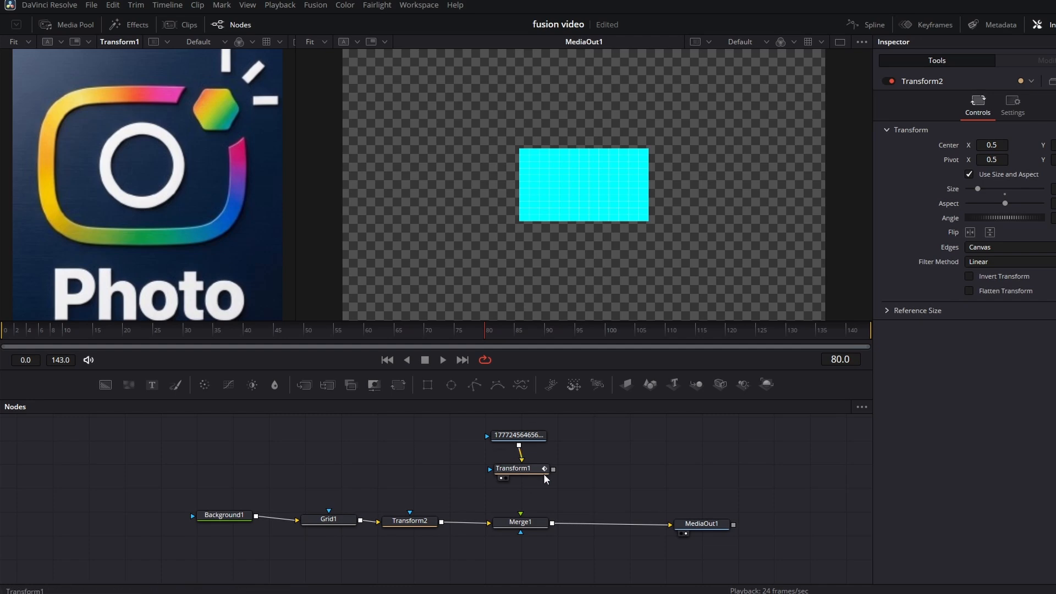
{"action": "left_click_drag", "start_coordinate": [553, 469], "coordinate": [521, 514]}
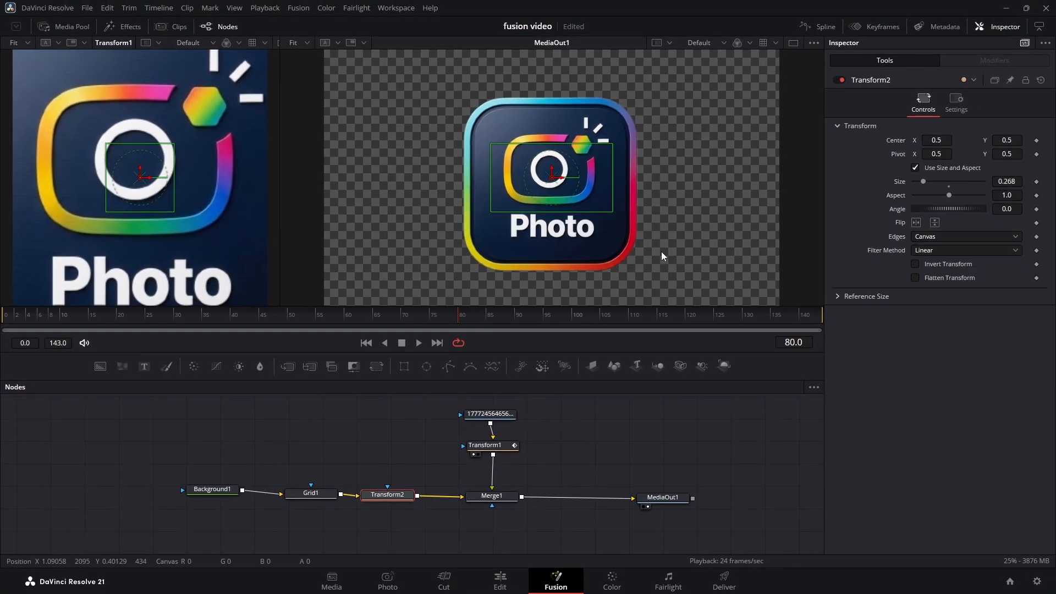
Step: Set Transform2's size to 0.498 and deselect the node
{"action": "left_click", "coordinate": [384, 504]}
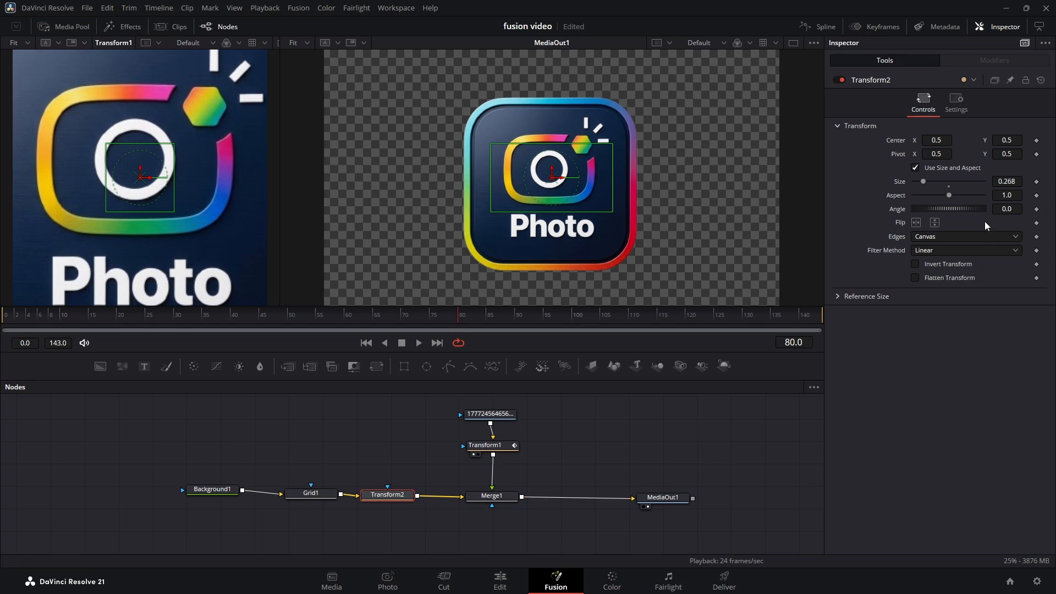
{"action": "left_click_drag", "start_coordinate": [1005, 179], "coordinate": [1044, 179]}
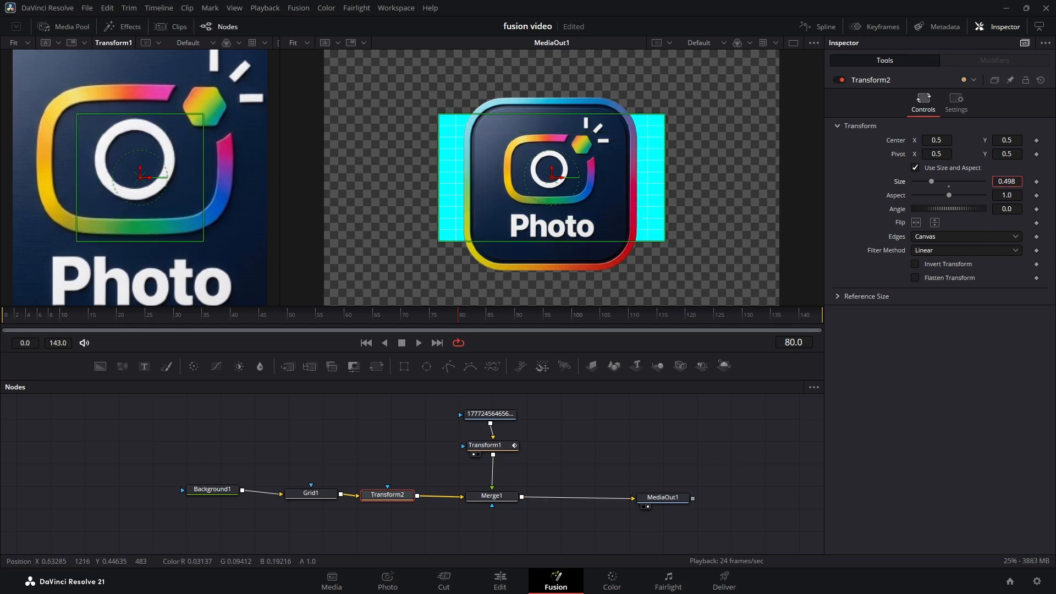
{"action": "left_click", "coordinate": [630, 447]}
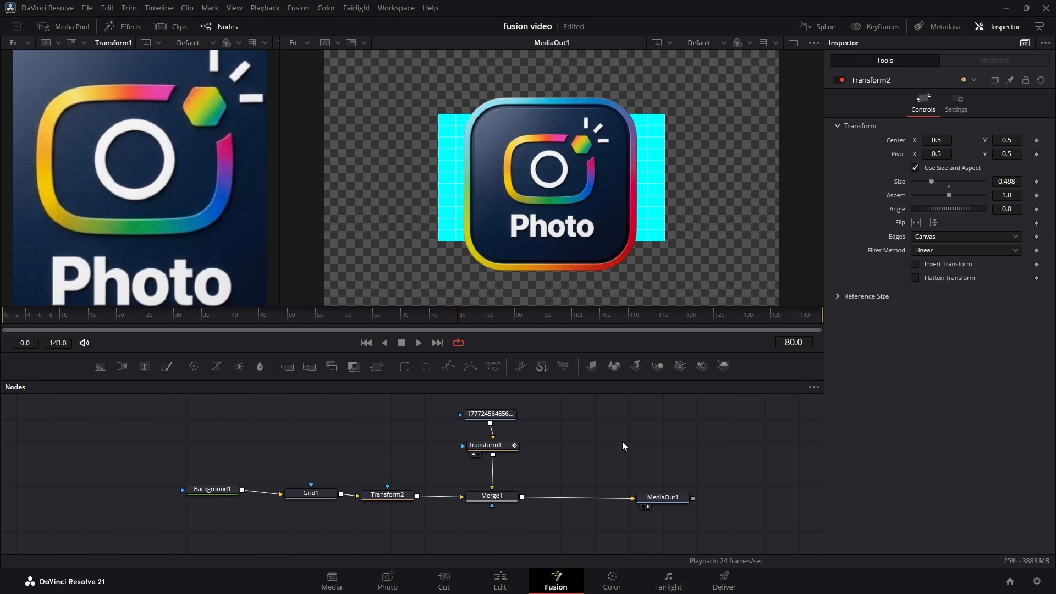
Step: Delete all nodes except Background1 and MediaOut1, shift Background1 toward MediaOut1, and show its color settings
{"action": "left_click_drag", "start_coordinate": [325, 515], "coordinate": [541, 395]}
{"action": "key", "text": "Delete"}
{"action": "left_click_drag", "start_coordinate": [206, 490], "coordinate": [239, 496]}
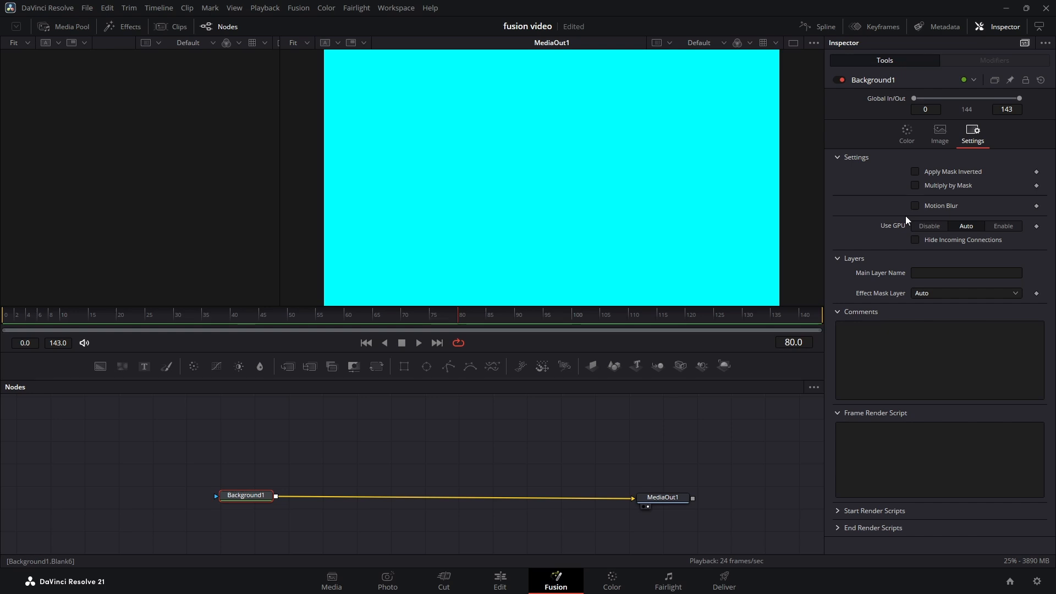
{"action": "left_click", "coordinate": [675, 497]}
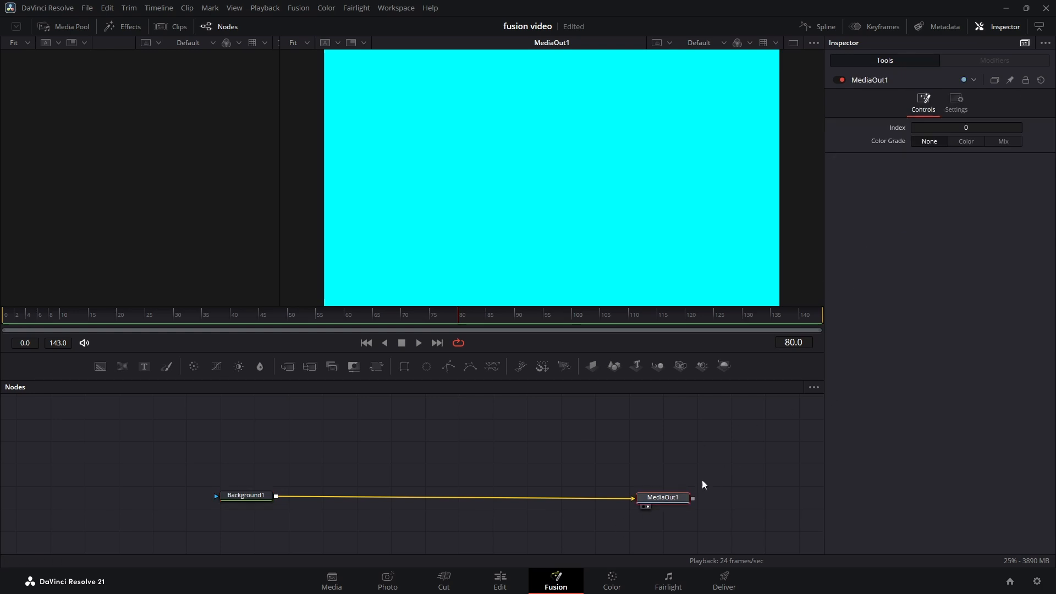
{"action": "left_click", "coordinate": [246, 497]}
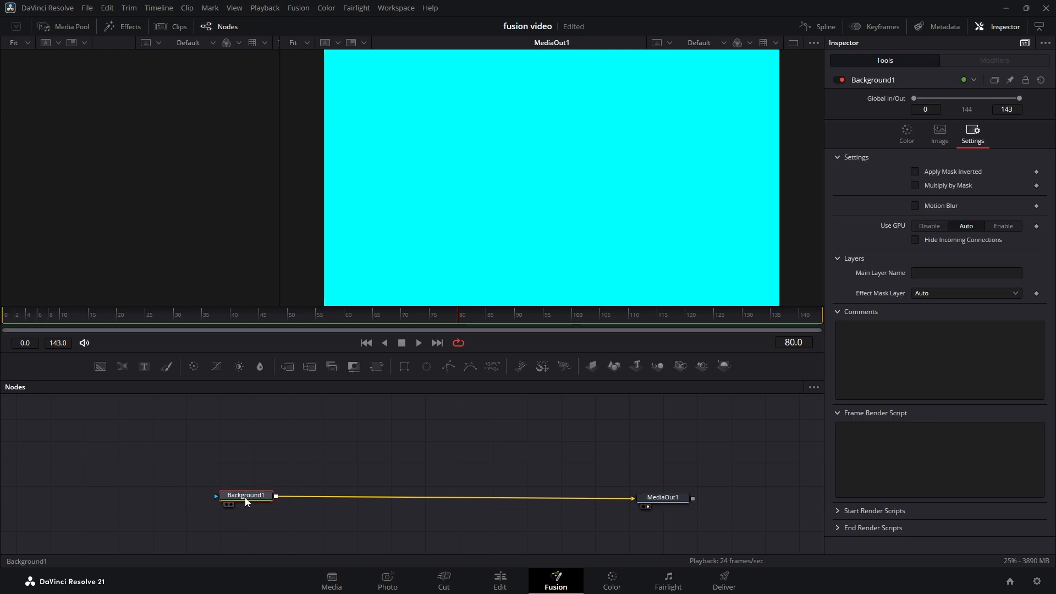
{"action": "left_click", "coordinate": [908, 135]}
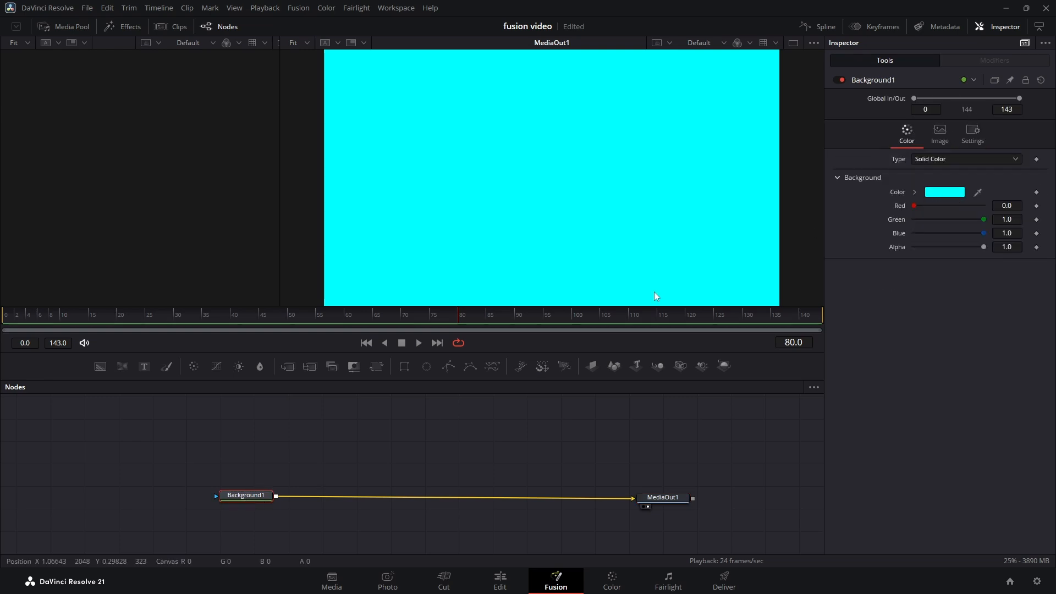
Step: Insert Blur, Brightness Contrast and Color Curves nodes in that order between Background1 and MediaOut1
{"action": "left_click_drag", "start_coordinate": [341, 466], "coordinate": [348, 496]}
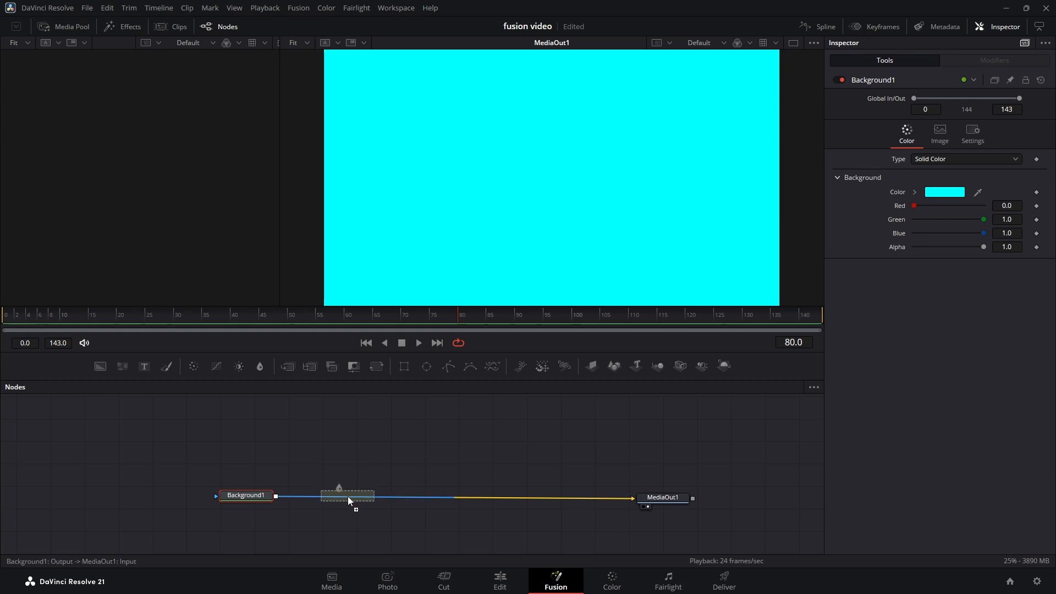
{"action": "left_click_drag", "start_coordinate": [240, 366], "coordinate": [485, 496]}
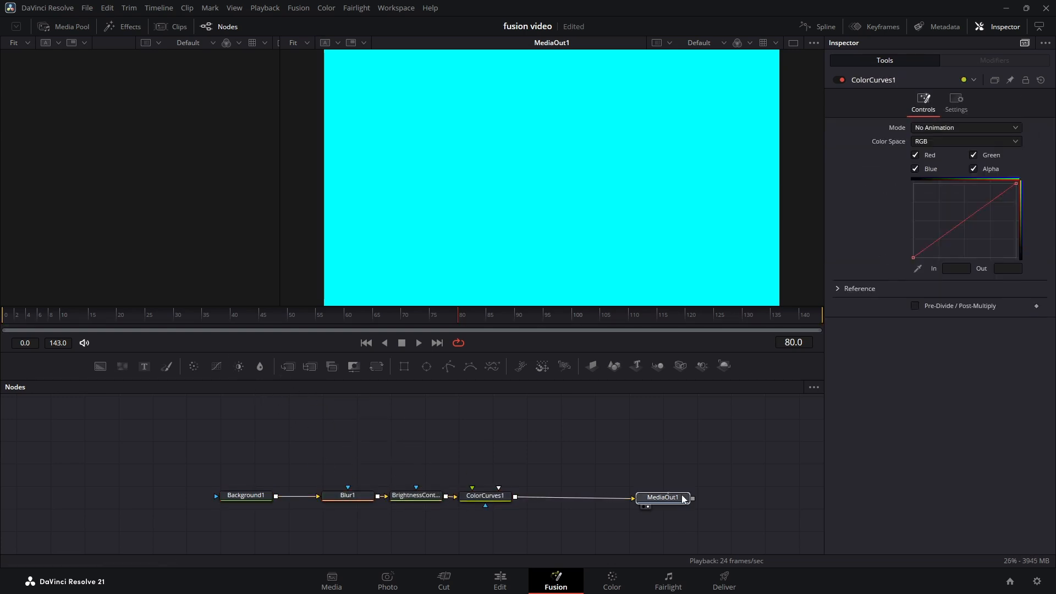
{"action": "left_click", "coordinate": [674, 497]}
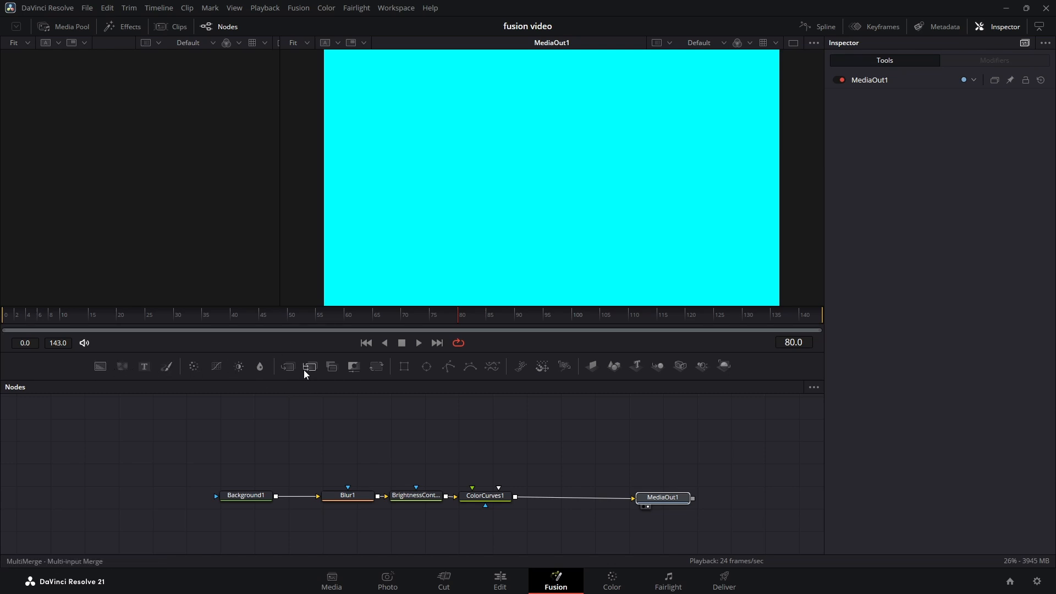
Step: Insert a Merge node after ColorCurves1 and connect a Text node reading "tytytytty" to its foreground, placed above the Merge
{"action": "left_click_drag", "start_coordinate": [288, 366], "coordinate": [565, 504]}
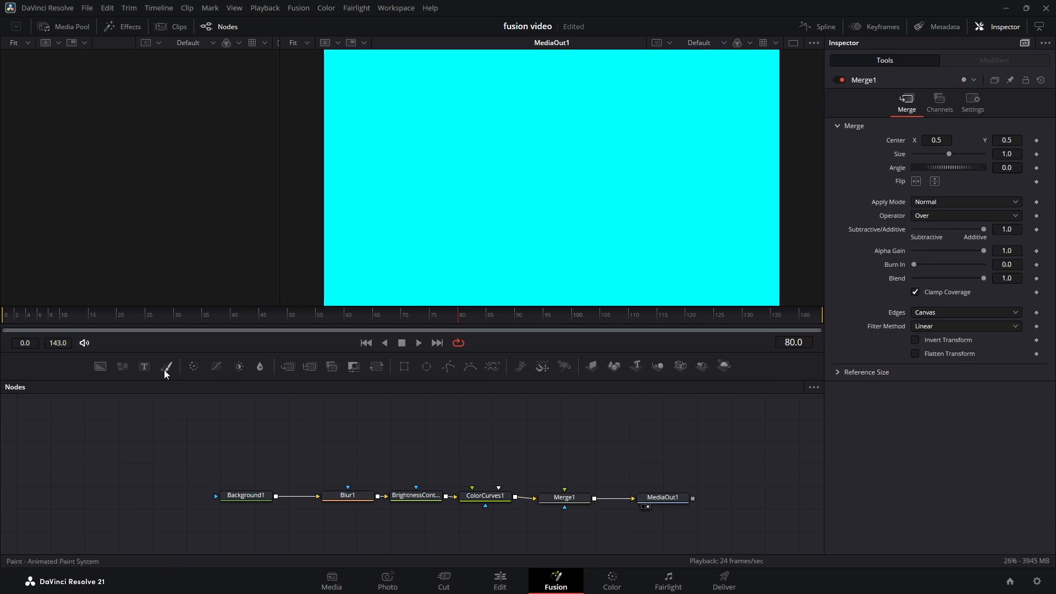
{"action": "left_click_drag", "start_coordinate": [145, 366], "coordinate": [565, 488]}
{"action": "left_click", "coordinate": [921, 200]}
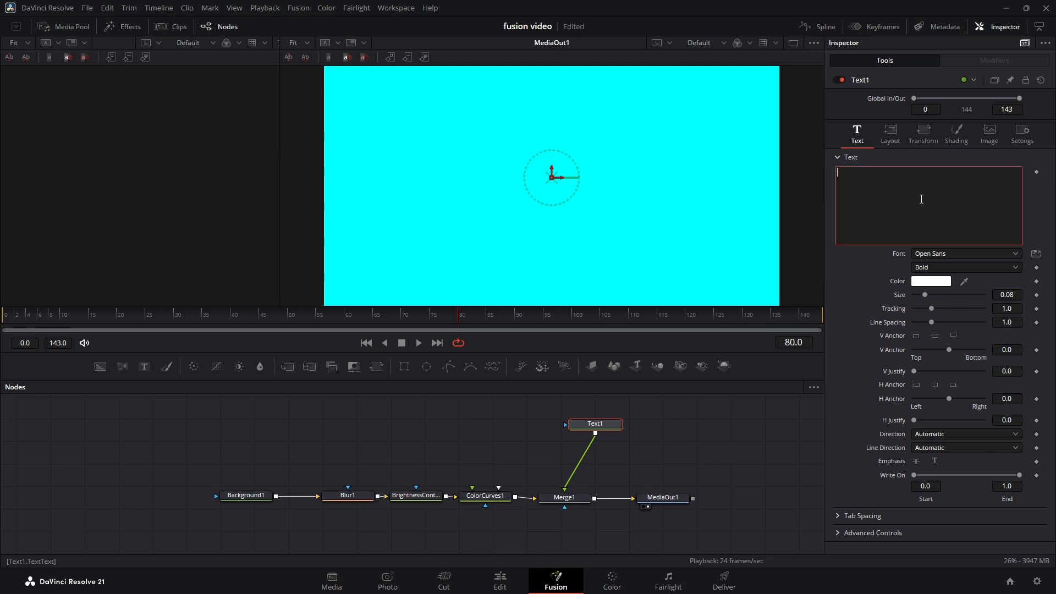
{"action": "type", "text": "tytytytty"}
{"action": "left_click_drag", "start_coordinate": [594, 425], "coordinate": [577, 426]}
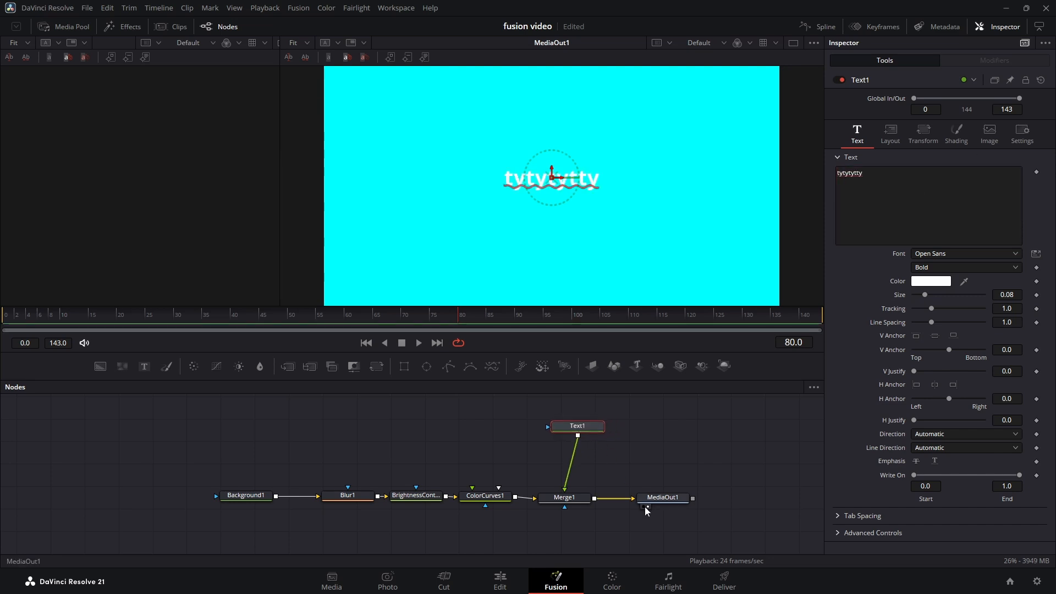
Step: Select MediaOut1 and save the project
{"action": "left_click", "coordinate": [659, 498]}
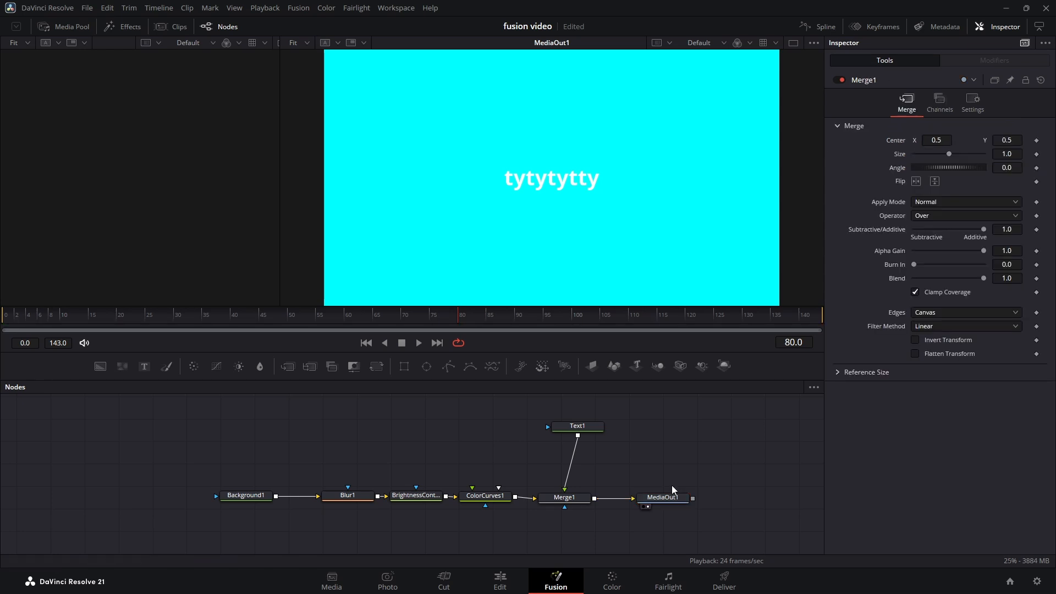
{"action": "key", "text": "ctrl+s"}
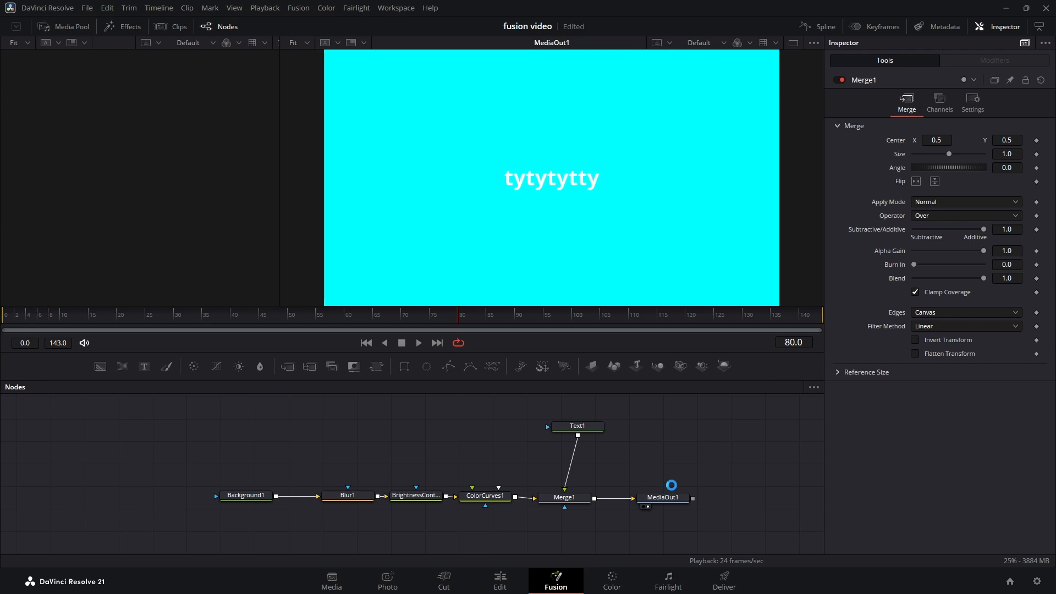